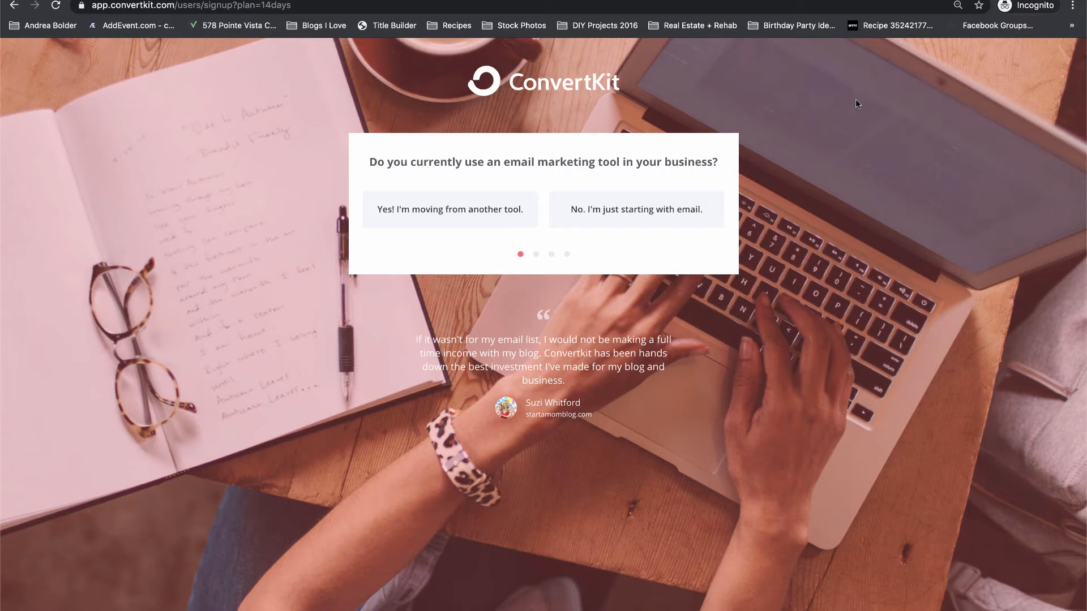
{"action": "left_click", "coordinate": [685, 215]}
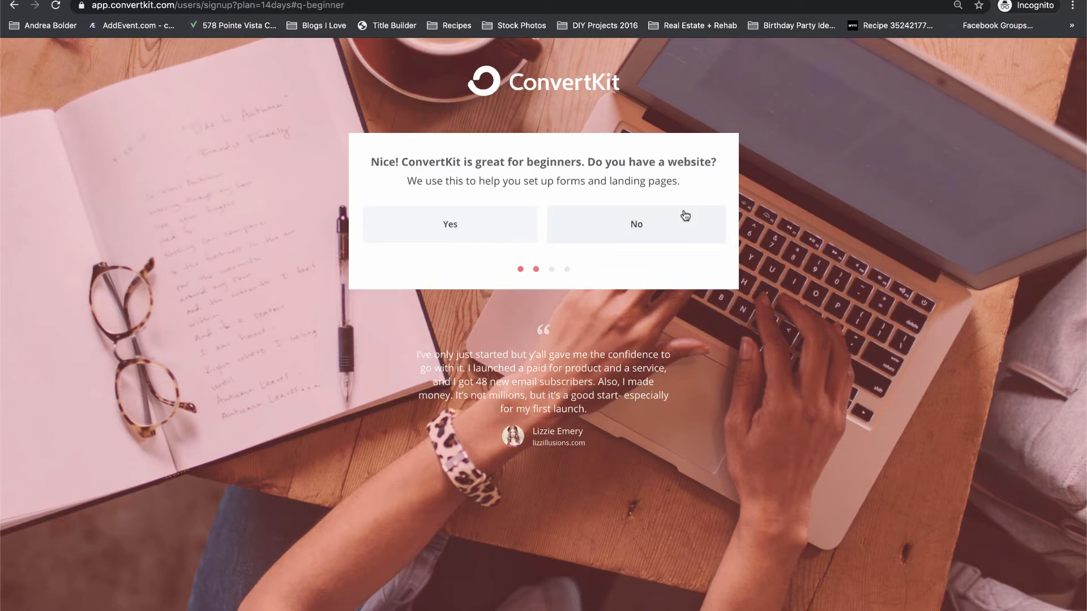
{"action": "left_click", "coordinate": [522, 227]}
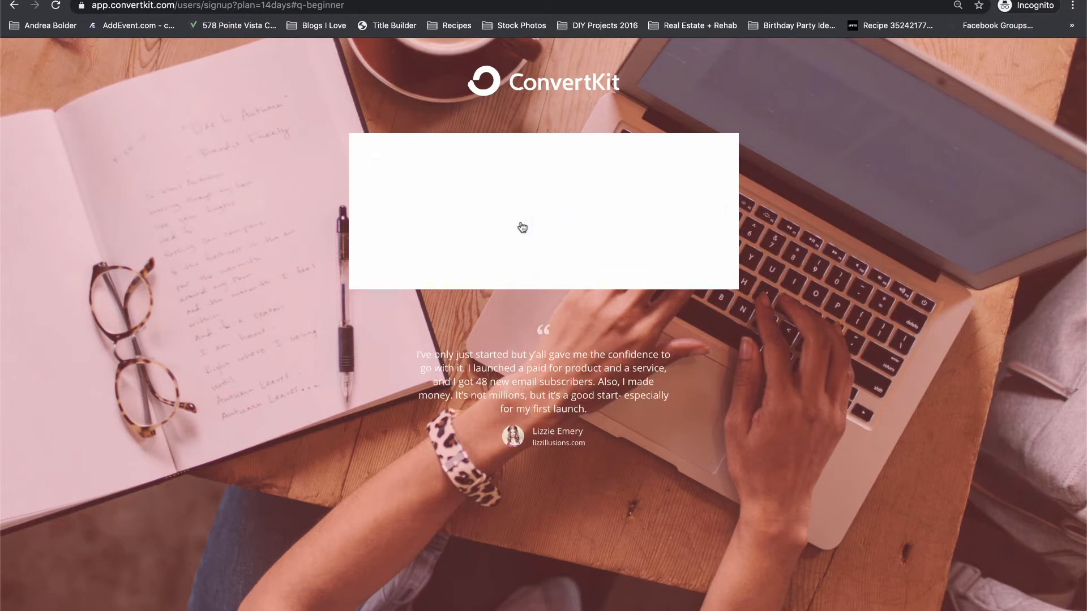
{"action": "left_click", "coordinate": [438, 226]}
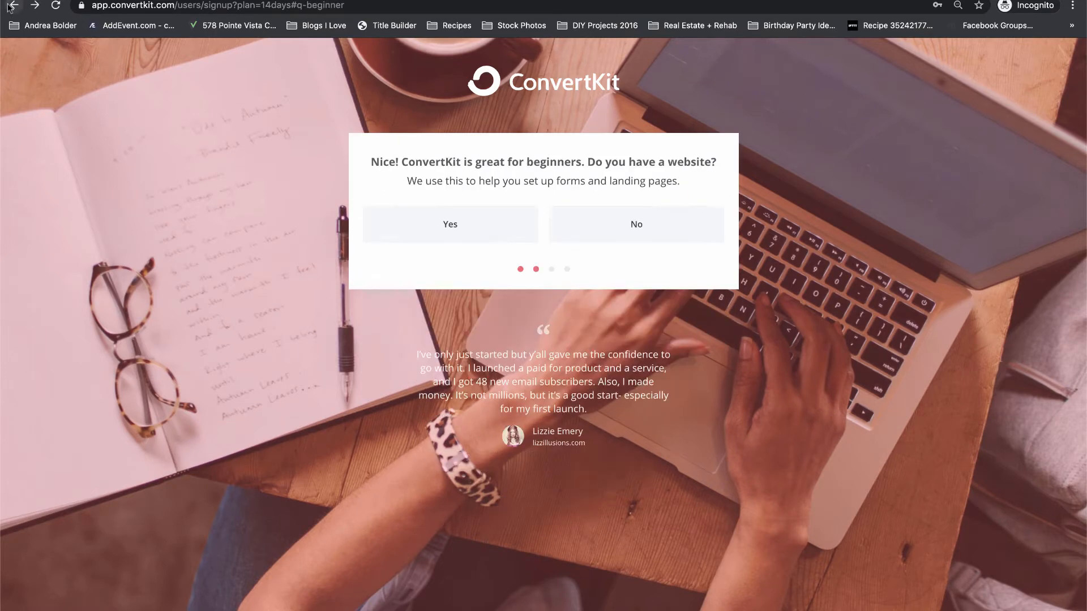
{"action": "left_click", "coordinate": [14, 5]}
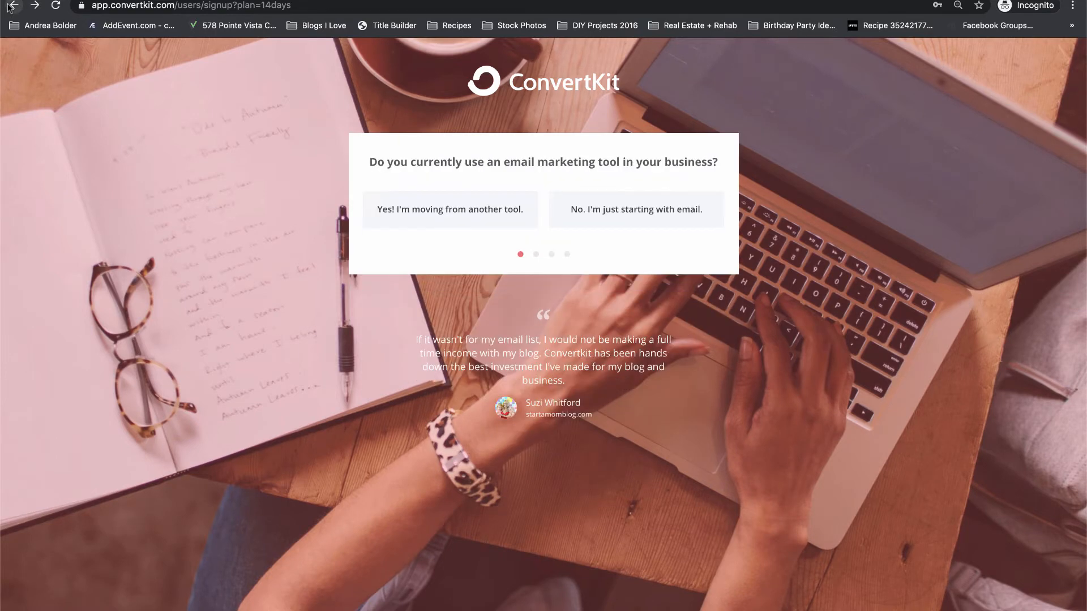
{"action": "left_click", "coordinate": [522, 209]}
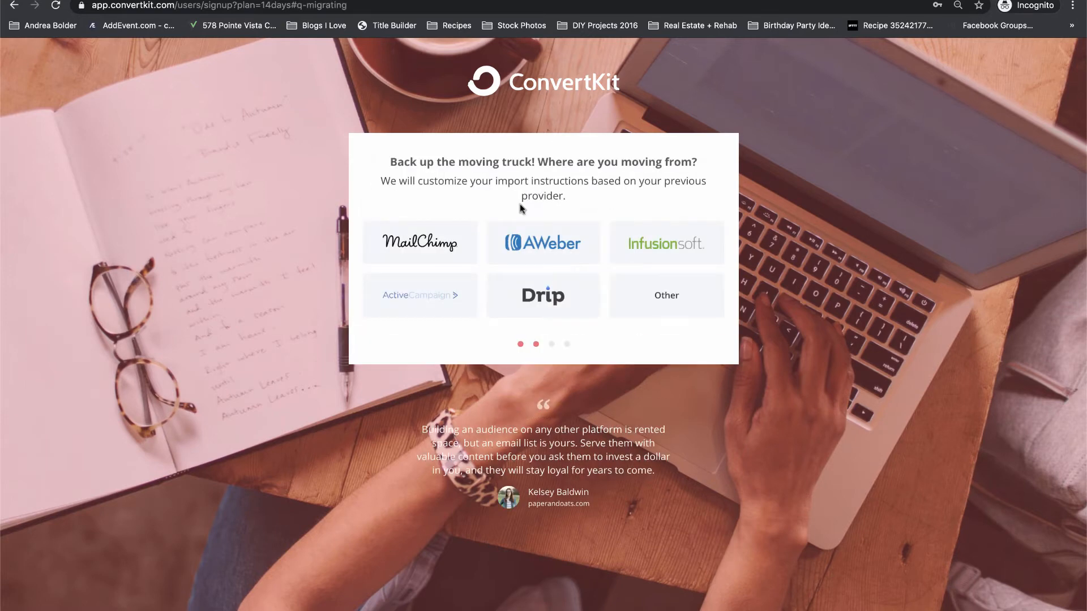
{"action": "left_click", "coordinate": [542, 253]}
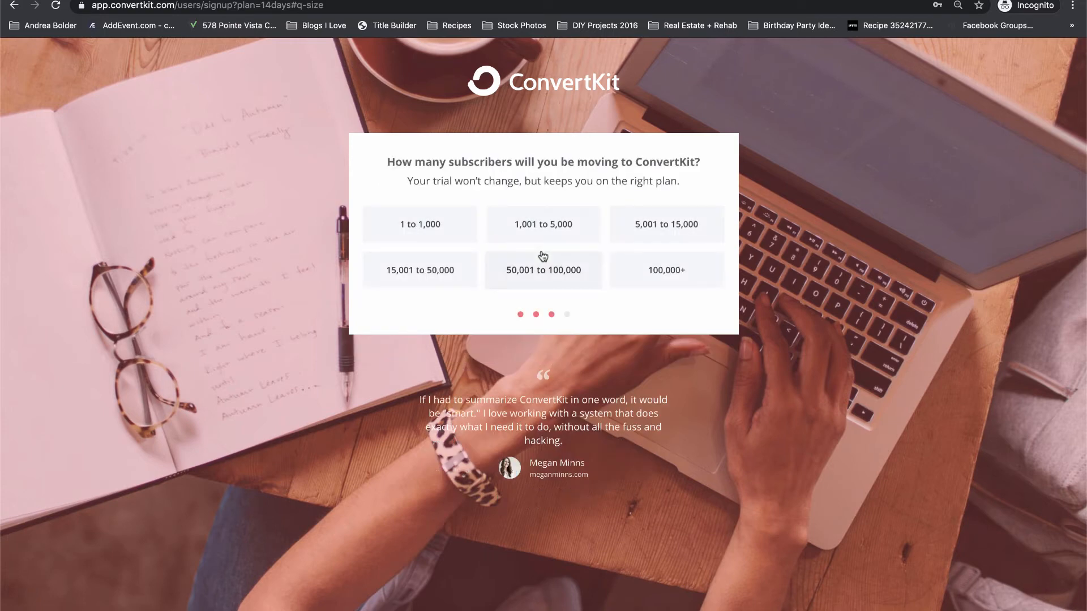
{"action": "left_click", "coordinate": [442, 289]}
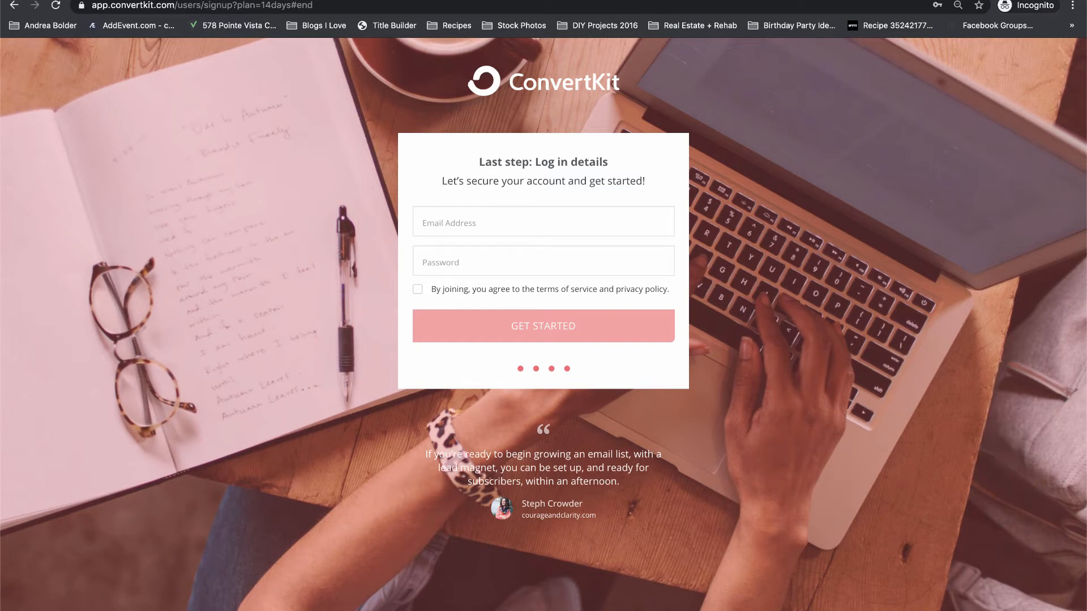
{"action": "left_click", "coordinate": [14, 5]}
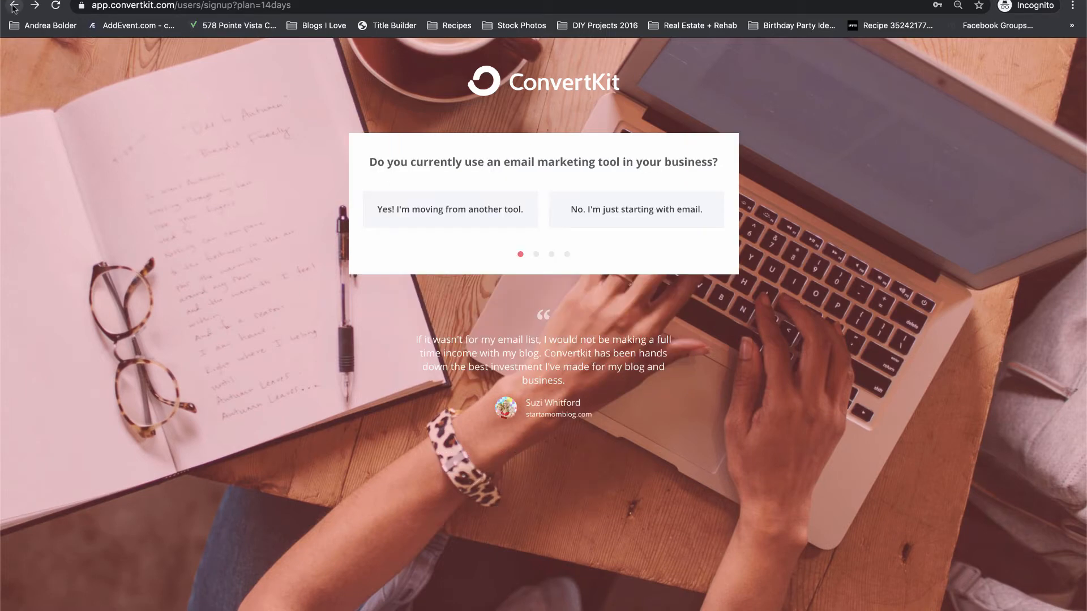
Answer the sign-up questions as just starting with email and having a website on WordPress.
{"action": "left_click", "coordinate": [668, 229]}
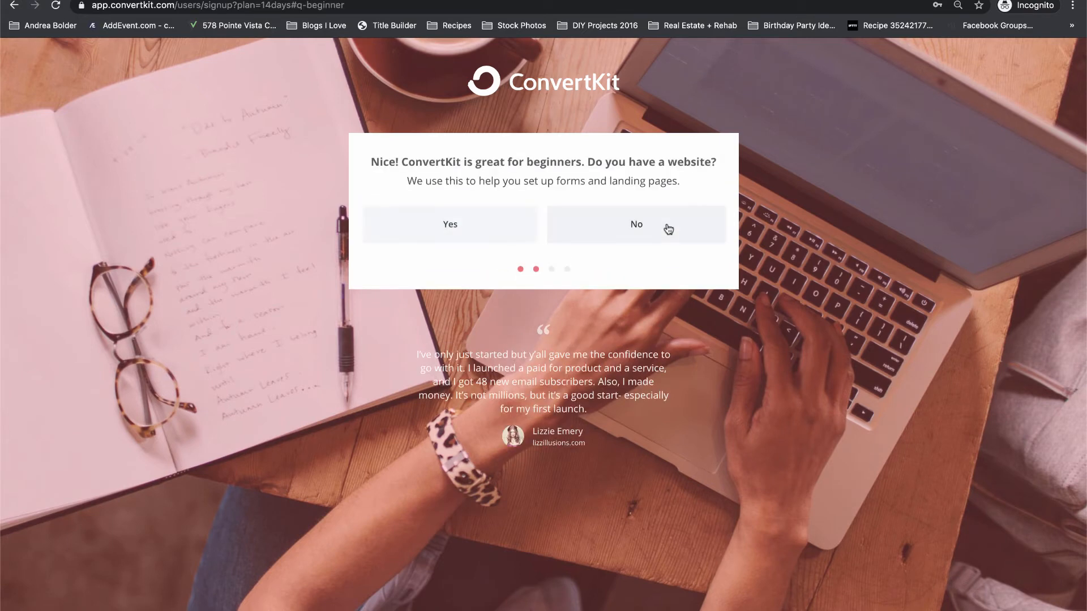
{"action": "left_click", "coordinate": [485, 242]}
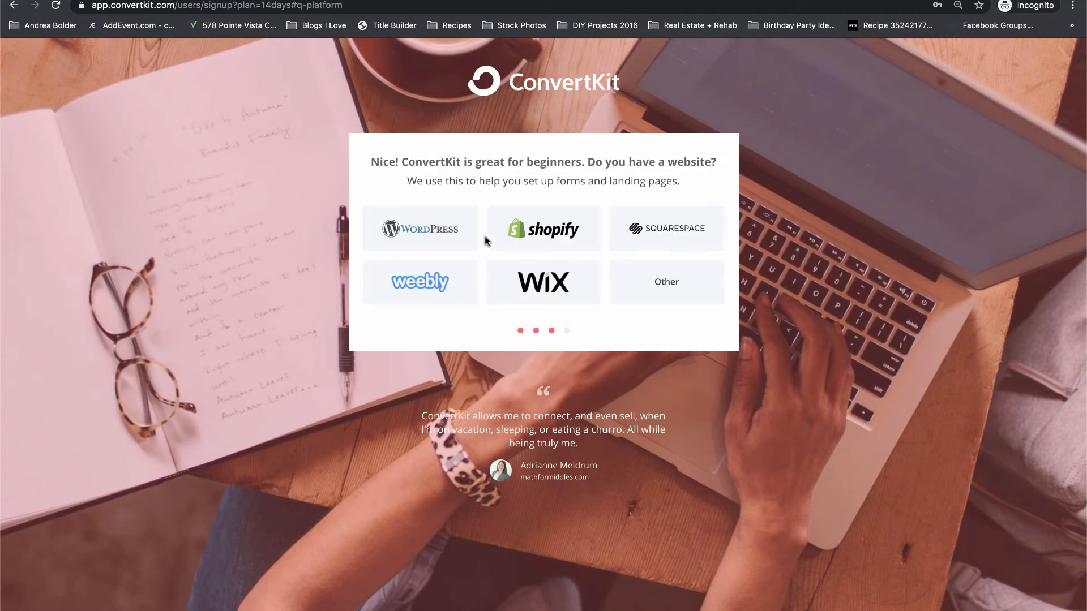
{"action": "left_click", "coordinate": [447, 235]}
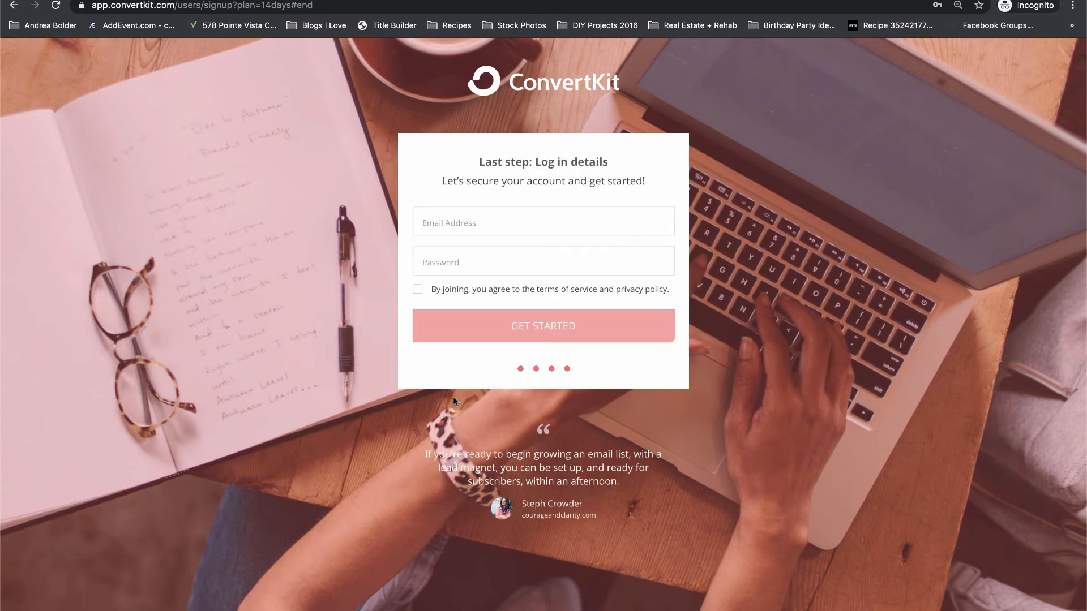
Fill in the saved e-mail and account password, accept the terms of service and privacy policy, and create the account.
{"action": "left_click", "coordinate": [494, 214]}
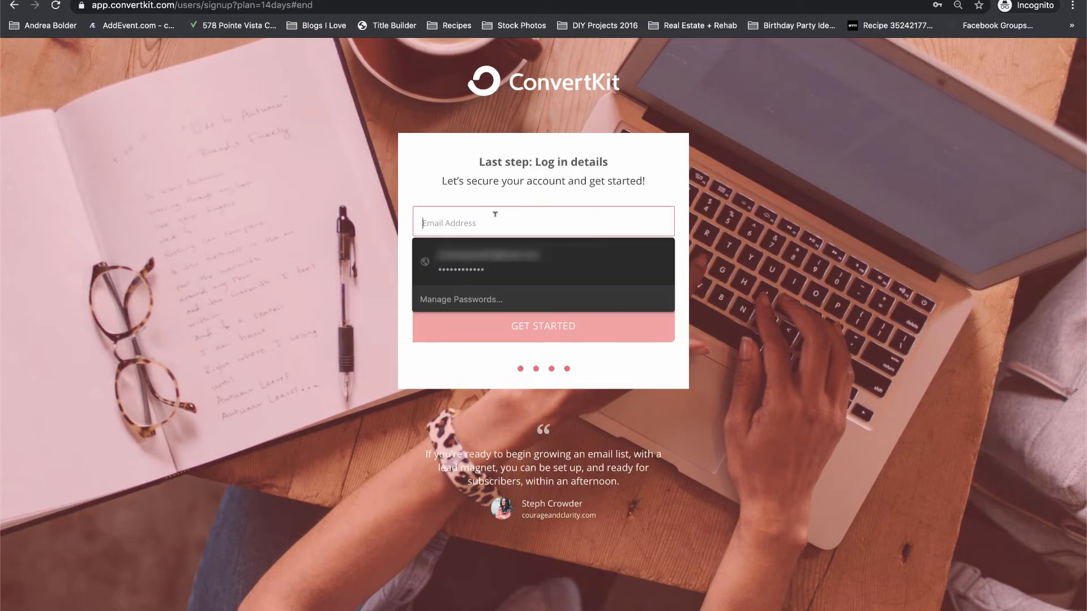
{"action": "left_click", "coordinate": [486, 262]}
{"action": "left_click", "coordinate": [417, 289]}
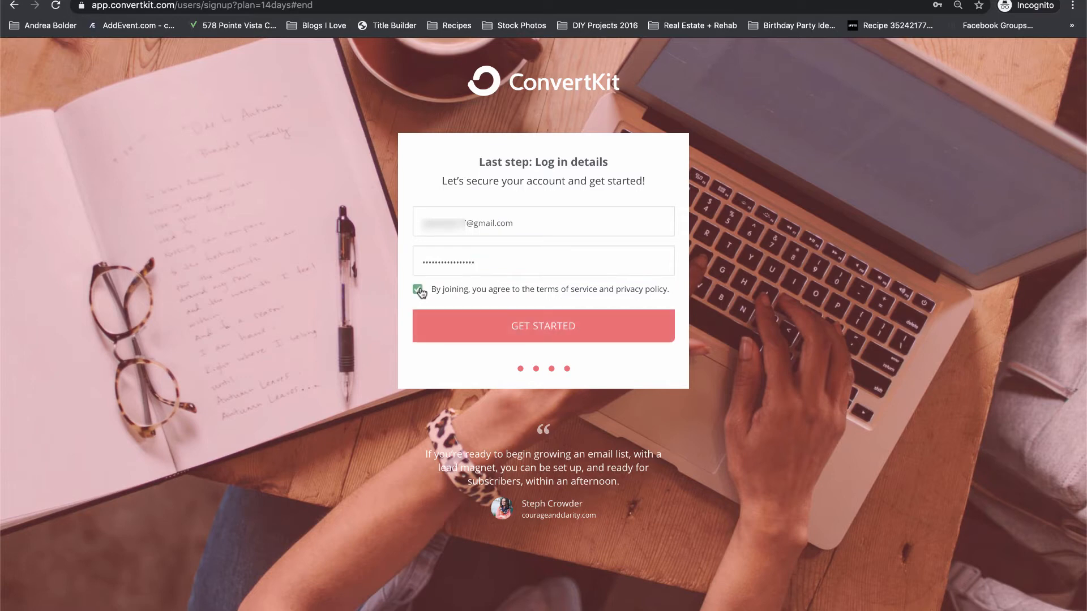
{"action": "left_click", "coordinate": [540, 330]}
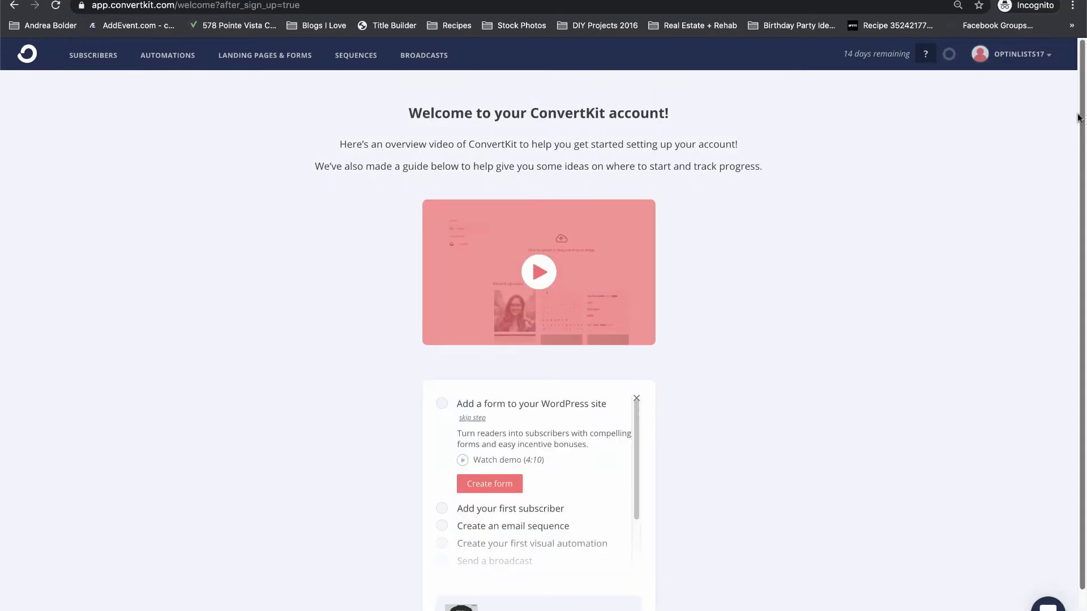
Look over the getting-started checklist and open its form creation page for the WordPress site in a new tab.
{"action": "left_click_drag", "start_coordinate": [1079, 118], "coordinate": [1060, 187]}
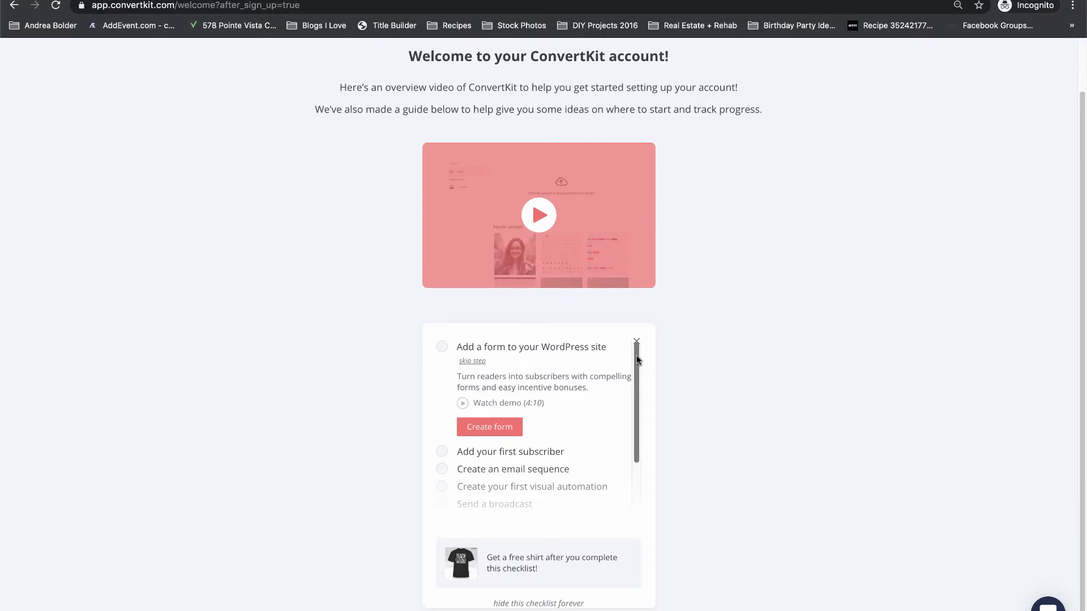
{"action": "left_click_drag", "start_coordinate": [636, 360], "coordinate": [624, 425]}
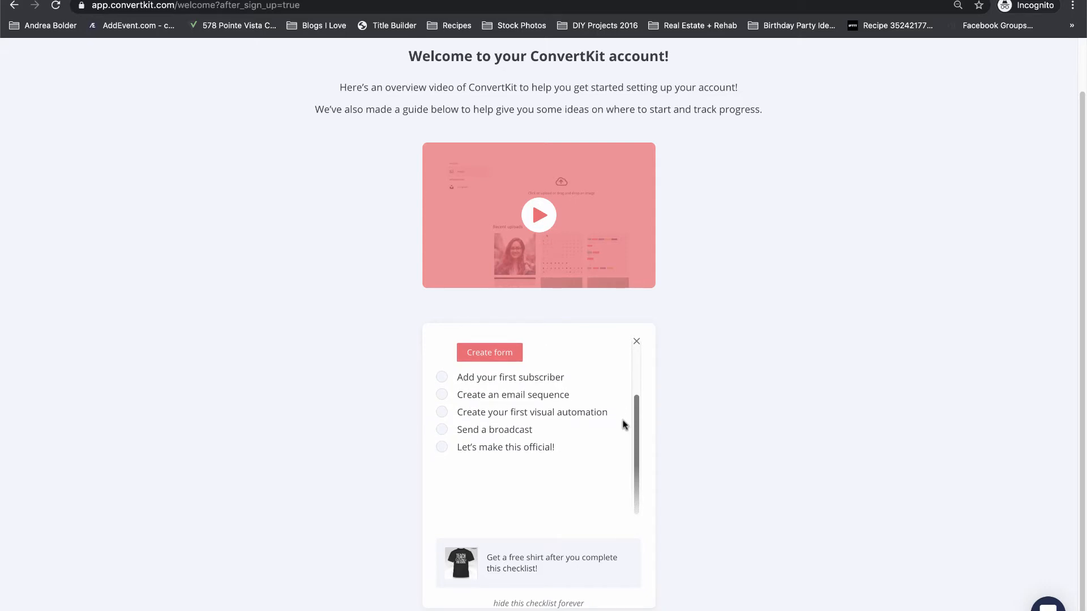
{"action": "left_click_drag", "start_coordinate": [624, 425], "coordinate": [634, 357]}
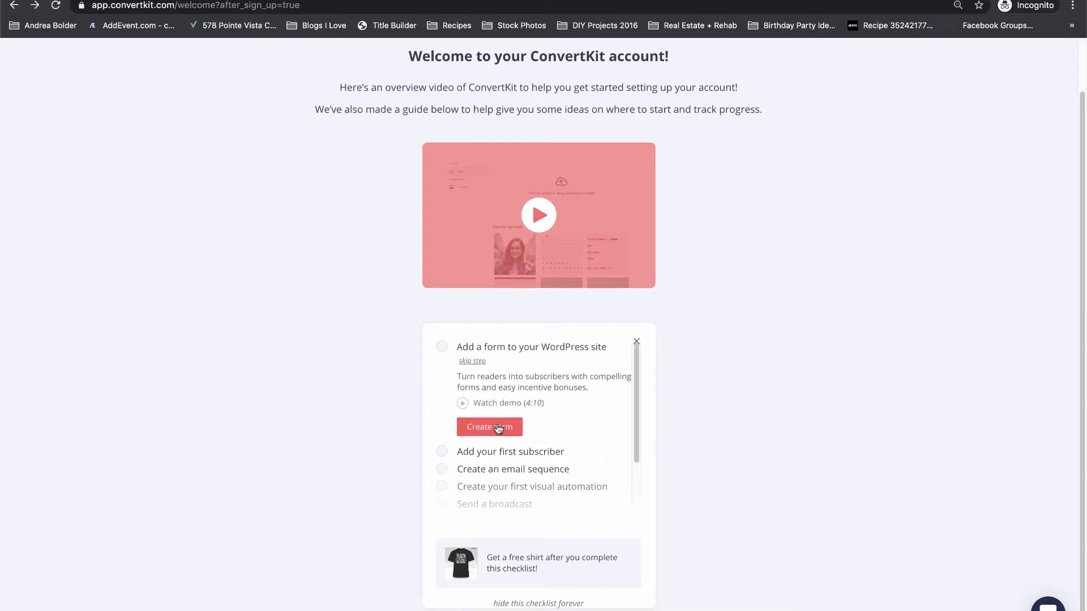
{"action": "right_click", "coordinate": [498, 426]}
{"action": "left_click", "coordinate": [551, 431]}
{"action": "key", "text": "ctrl+Tab"}
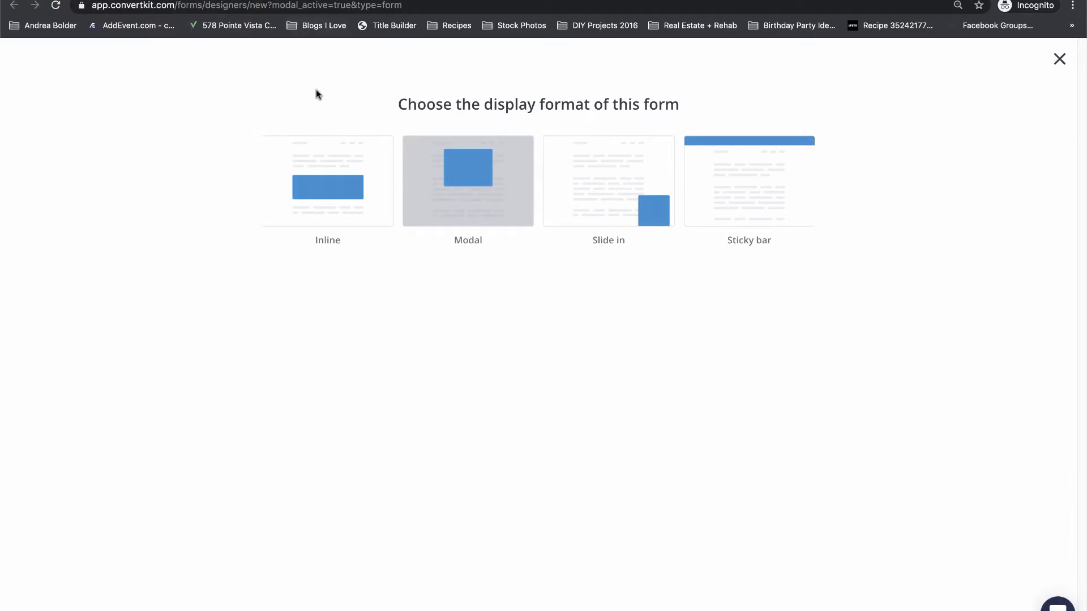
Browse the Inline, Modal, Slide in and Sticky bar display formats and the form templates they offer.
{"action": "left_click", "coordinate": [341, 179]}
{"action": "left_click", "coordinate": [474, 181]}
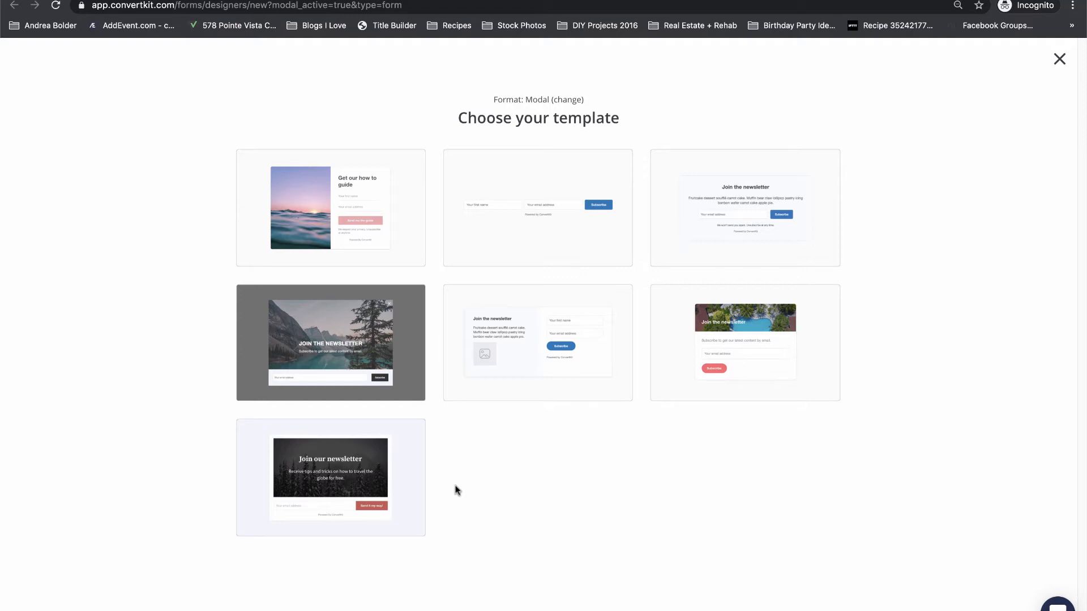
{"action": "left_click", "coordinate": [568, 99]}
{"action": "left_click", "coordinate": [638, 185]}
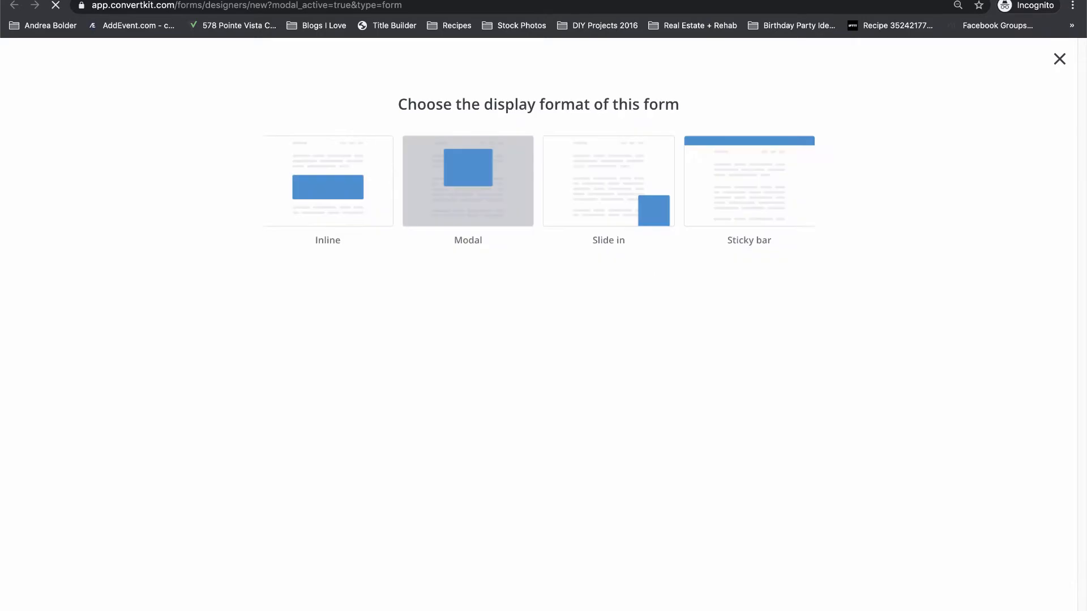
{"action": "left_click", "coordinate": [742, 196]}
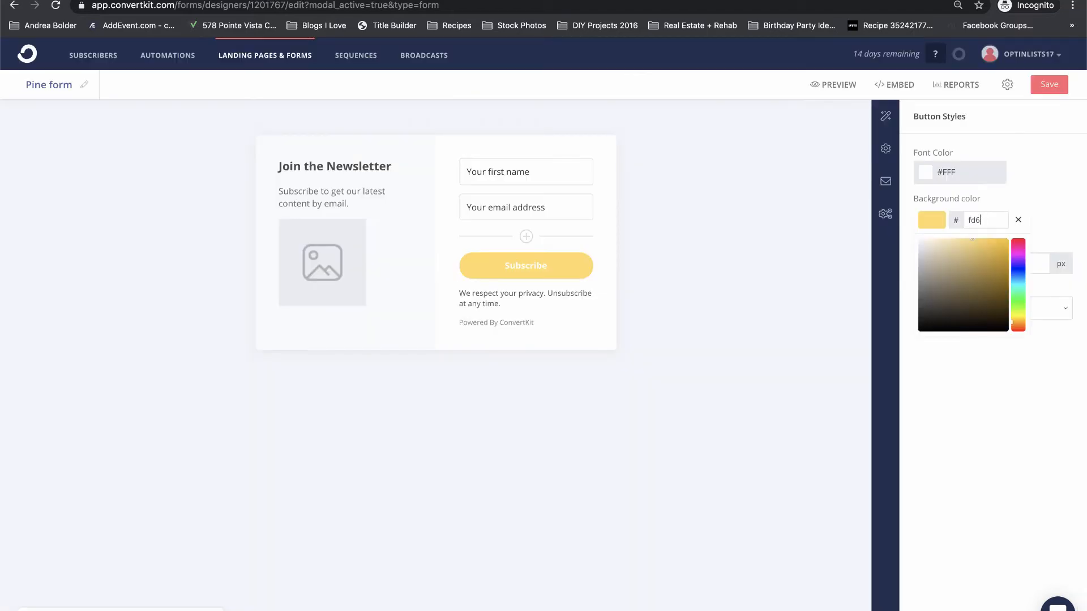
Set the Subscribe button's background color to #F7CDCA.
{"action": "key", "text": "BackSpace"}
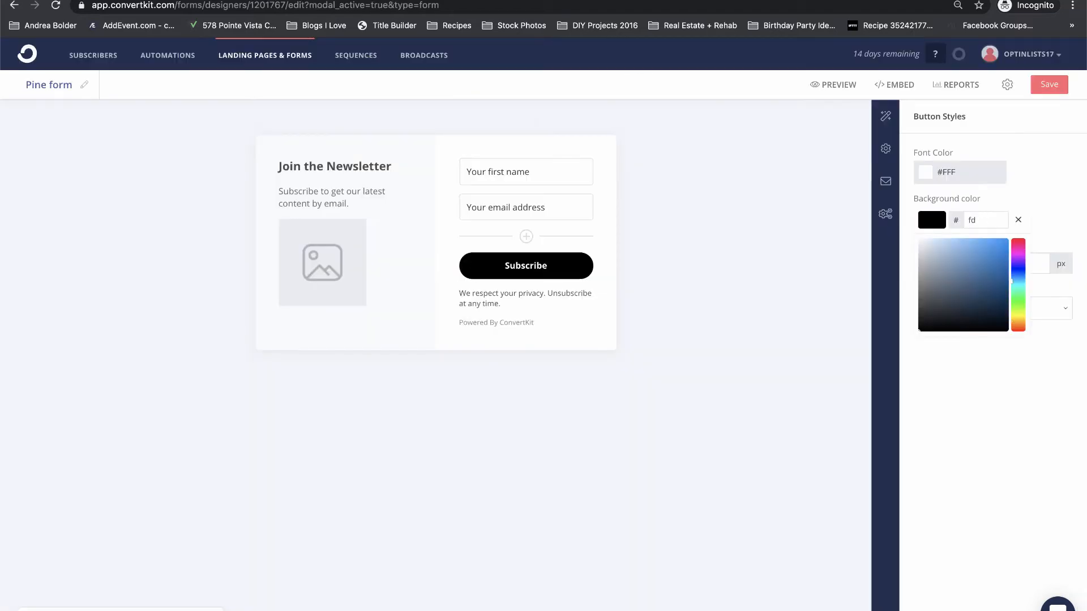
{"action": "type", "text": "F7CDCA"}
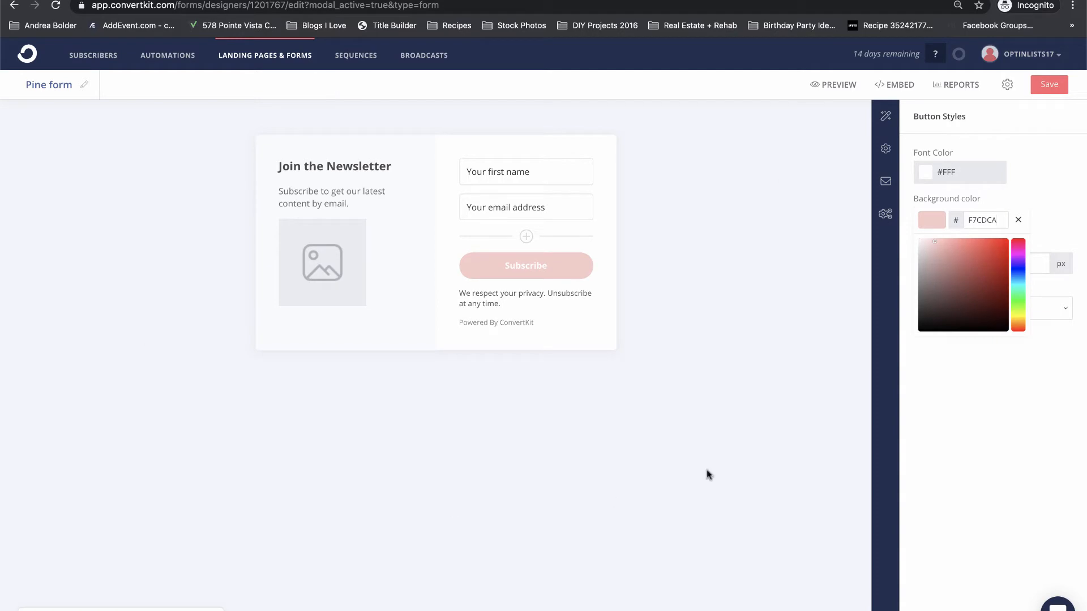
Upload Screen Shot 2020-01-19 at 4.22.03 PM.png from the recent files and insert it in the form's image placeholder.
{"action": "left_click", "coordinate": [356, 282]}
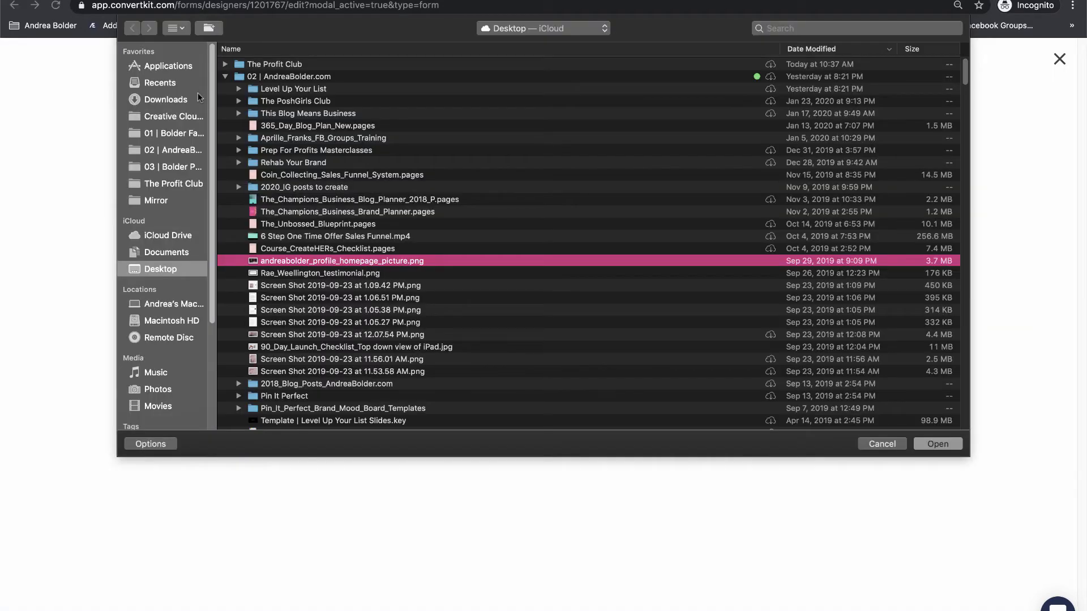
{"action": "left_click", "coordinate": [173, 84]}
{"action": "left_click", "coordinate": [396, 277]}
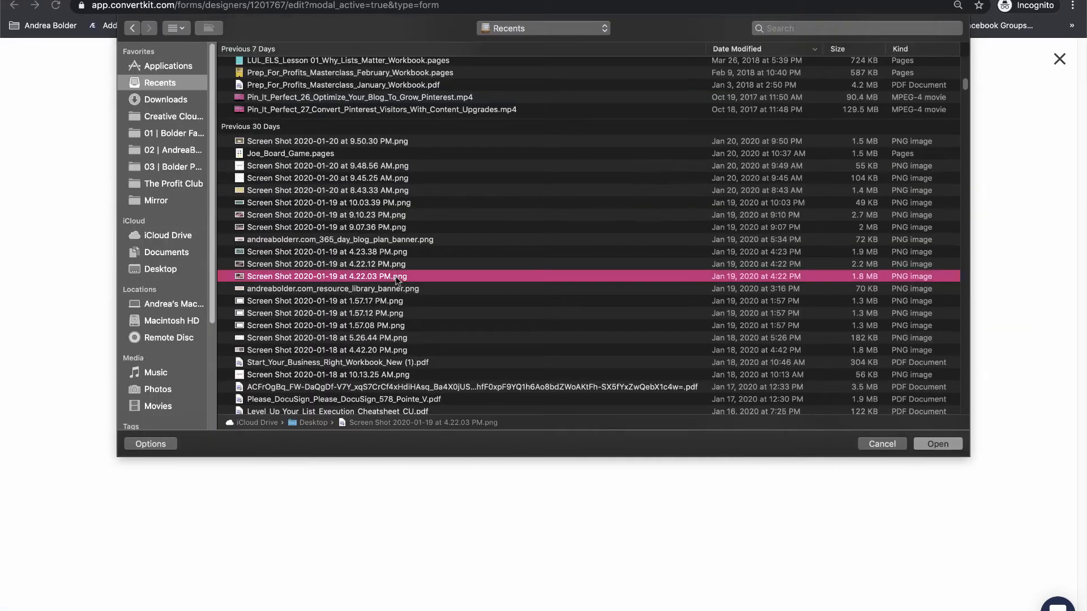
{"action": "left_click", "coordinate": [937, 444]}
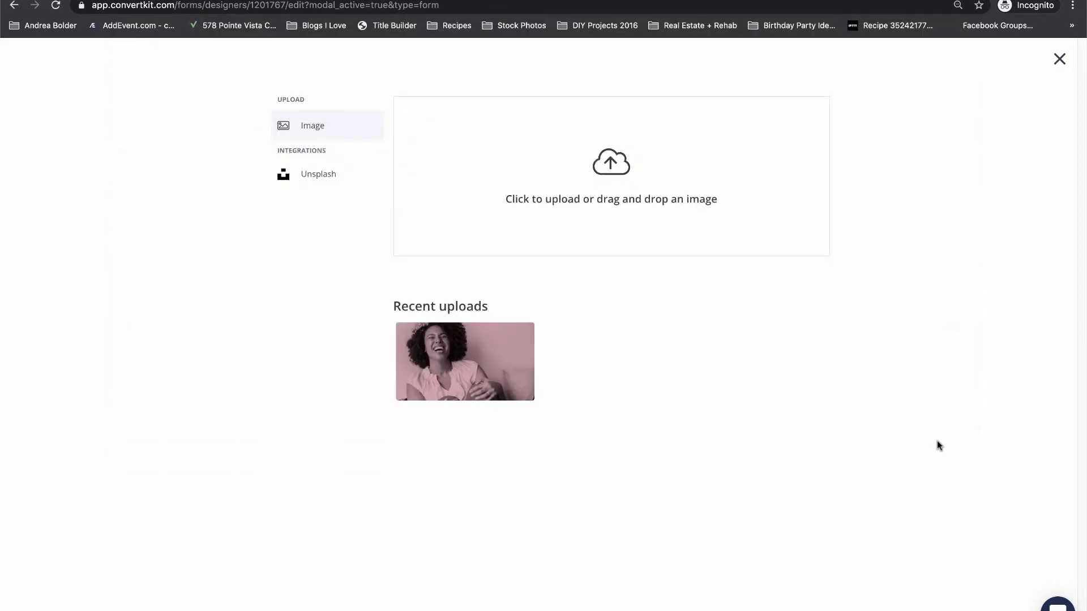
{"action": "left_click", "coordinate": [485, 390]}
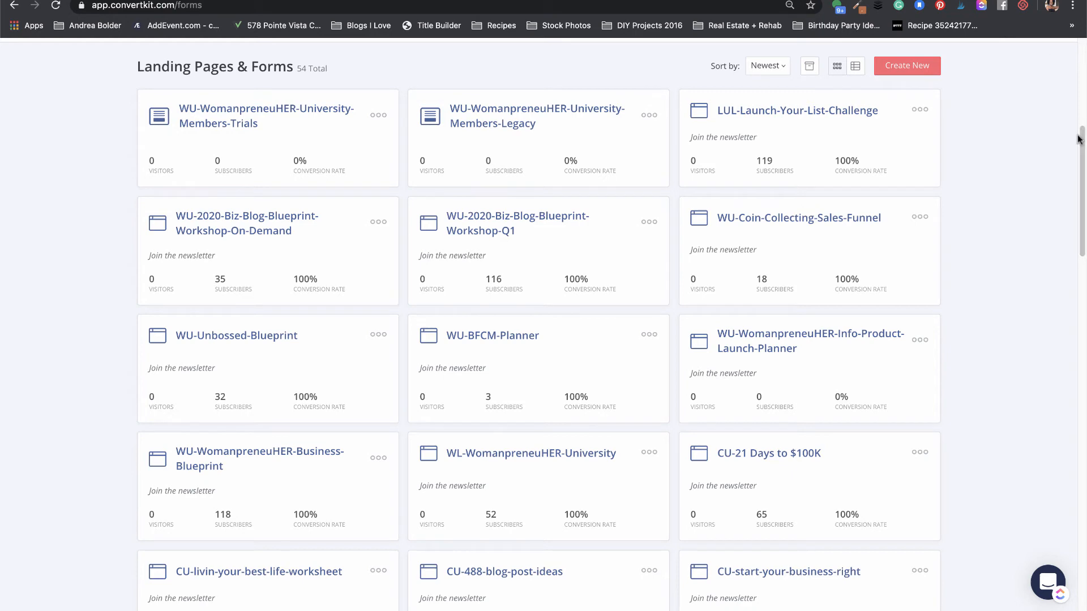
Switch to the established account's landing pages and forms list and examine how its existing forms are named.
{"action": "left_click_drag", "start_coordinate": [1079, 140], "coordinate": [996, 279]}
{"action": "scroll", "coordinate": [996, 279], "scroll_direction": "down", "scroll_amount": 5}
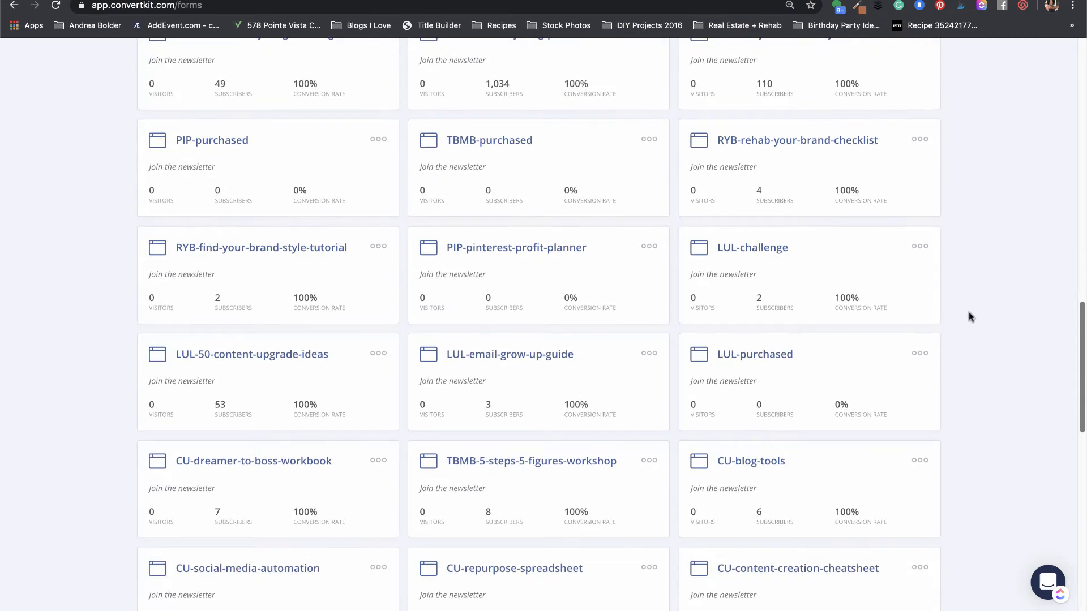
{"action": "scroll", "coordinate": [955, 336], "scroll_direction": "down", "scroll_amount": 4}
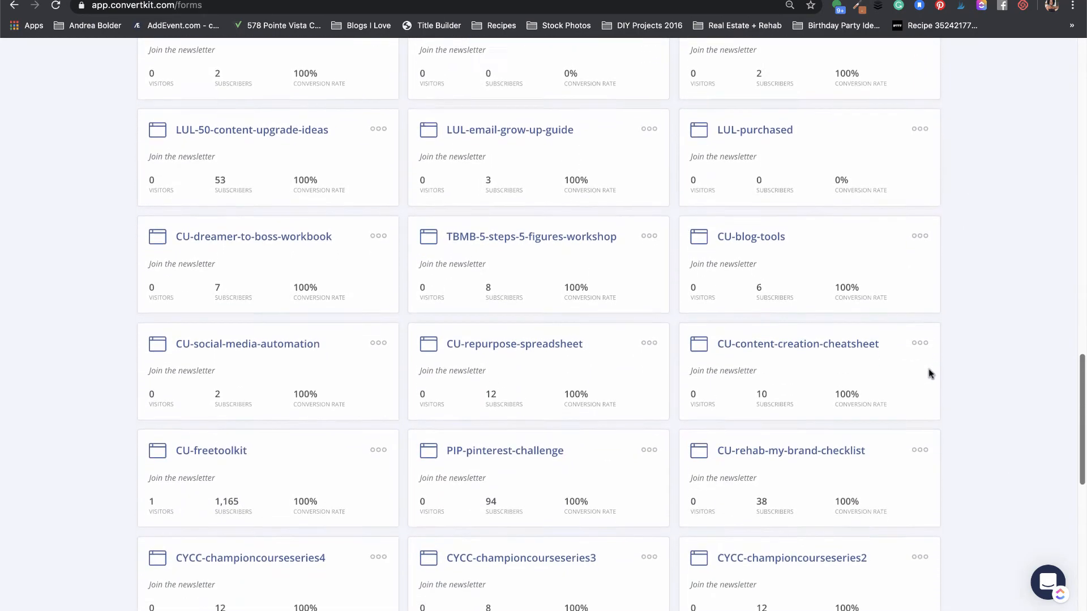
{"action": "scroll", "coordinate": [918, 391], "scroll_direction": "down", "scroll_amount": 3}
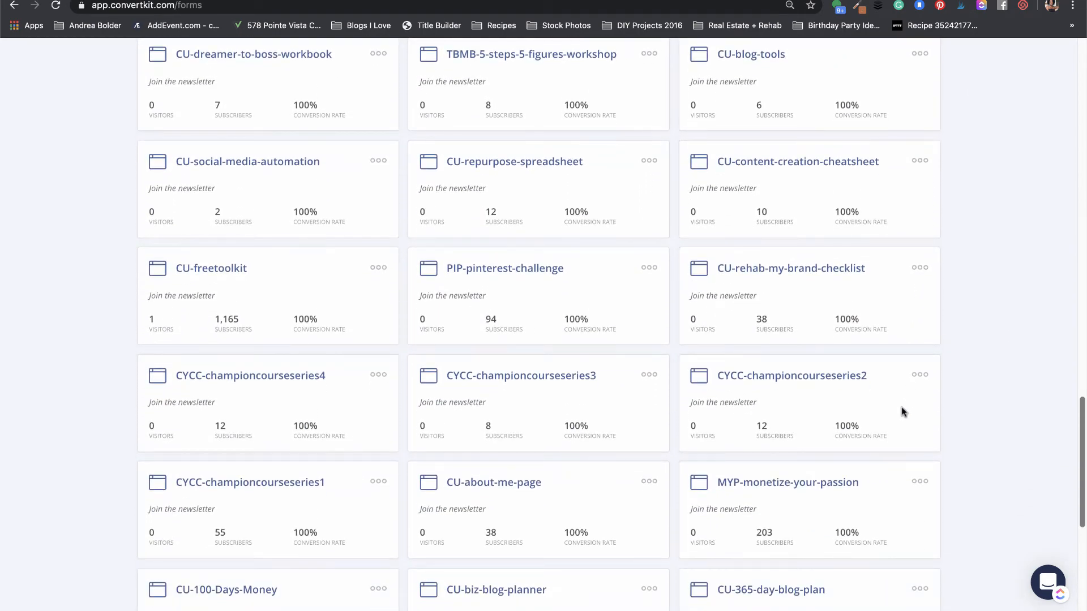
{"action": "scroll", "coordinate": [886, 433], "scroll_direction": "down", "scroll_amount": 1}
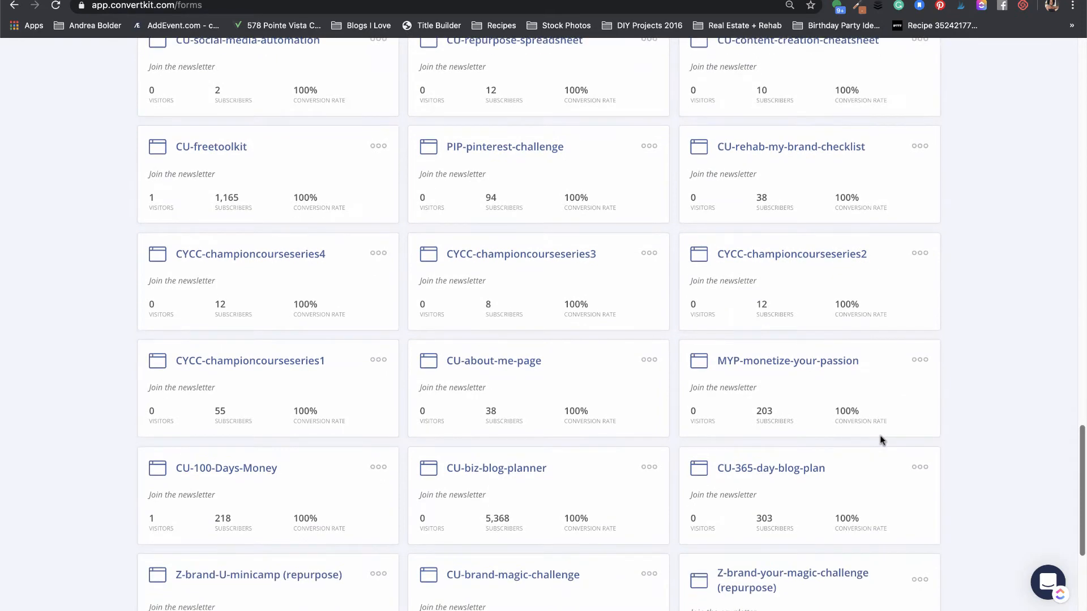
{"action": "scroll", "coordinate": [871, 450], "scroll_direction": "down", "scroll_amount": 2}
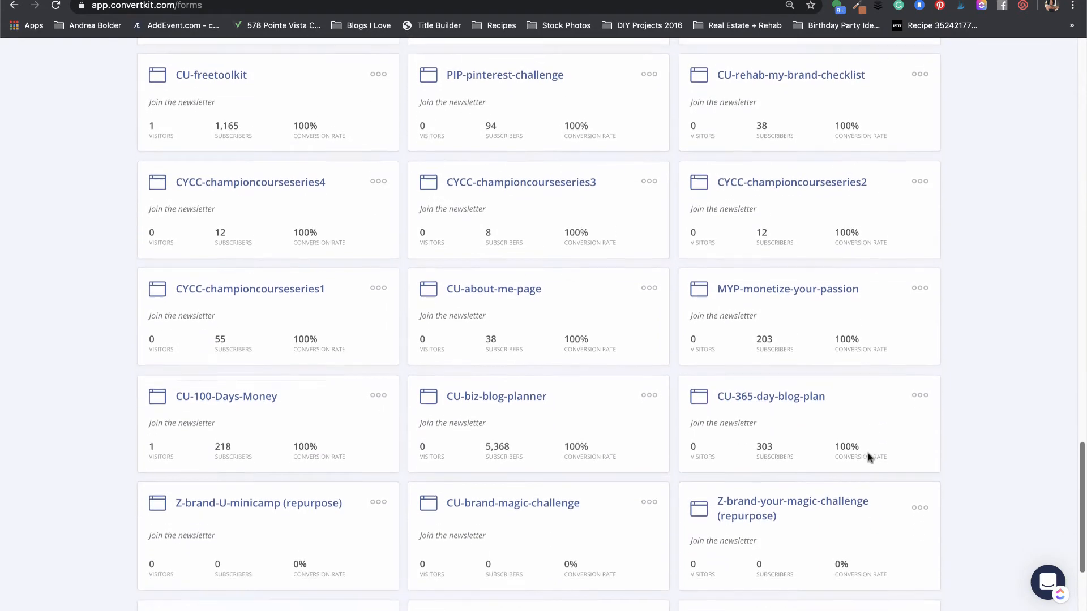
{"action": "scroll", "coordinate": [855, 475], "scroll_direction": "down", "scroll_amount": 1}
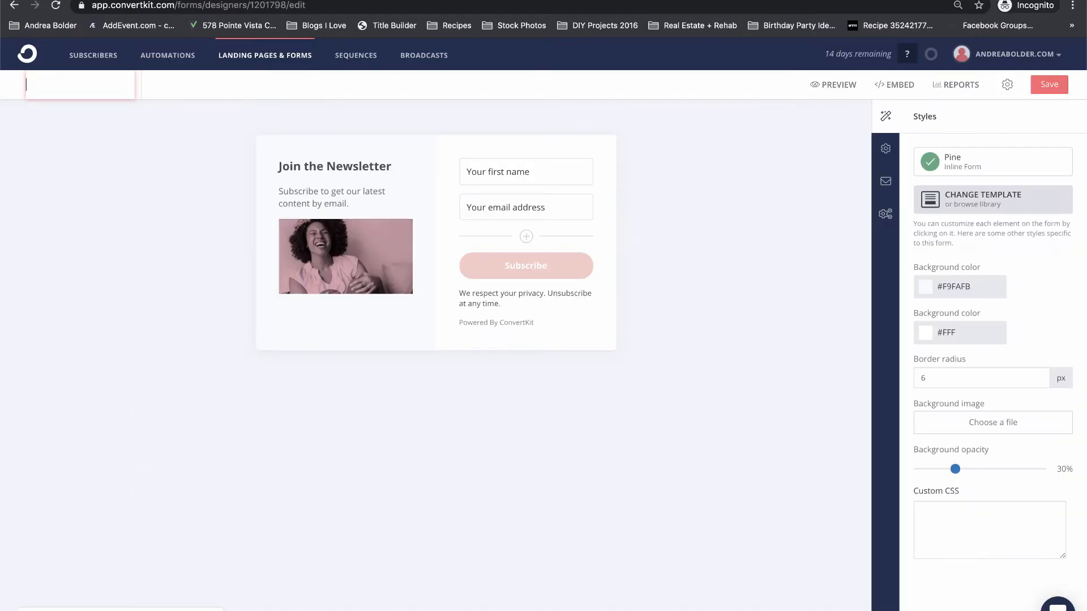
Rename the form as CU-WomanpreneuHER-Resource-Library.
{"action": "type", "text": "CU-W"}
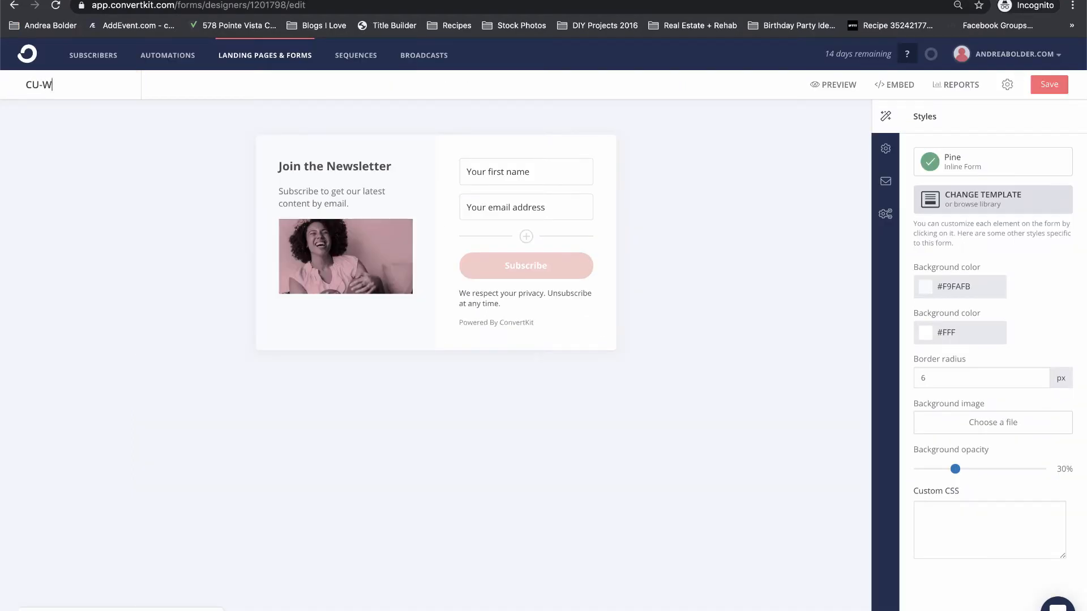
{"action": "type", "text": "omanpreneuHER-ree"}
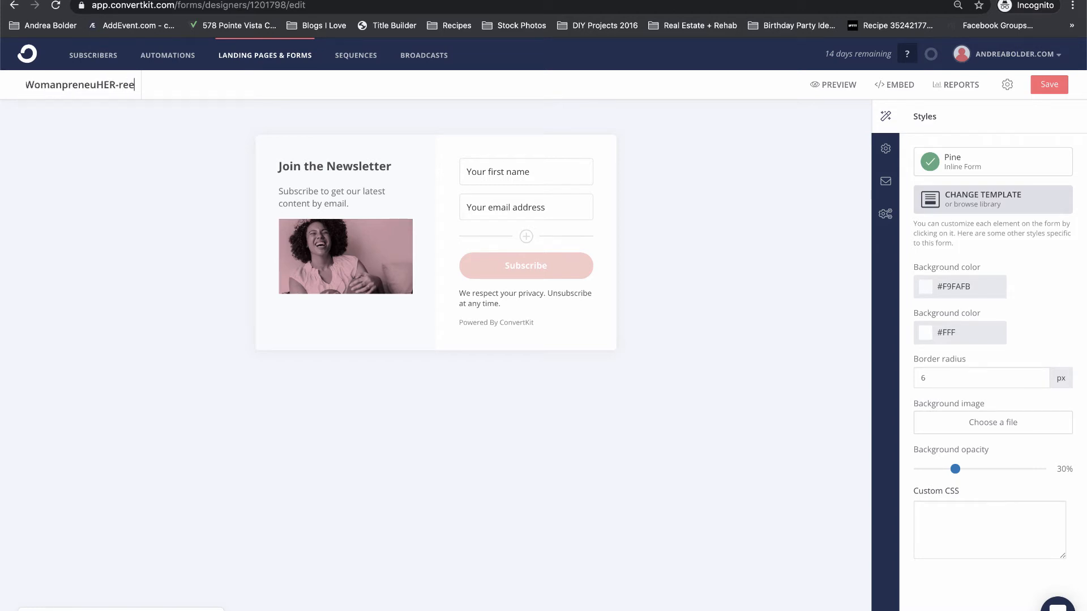
{"action": "key", "text": "BackSpace"}
{"action": "key", "text": "BackSpace"}
{"action": "key", "text": "BackSpace"}
{"action": "type", "text": "Brea"}
{"action": "key", "text": "BackSpace"}
{"action": "key", "text": "BackSpace"}
{"action": "key", "text": "BackSpace"}
{"action": "key", "text": "BackSpace"}
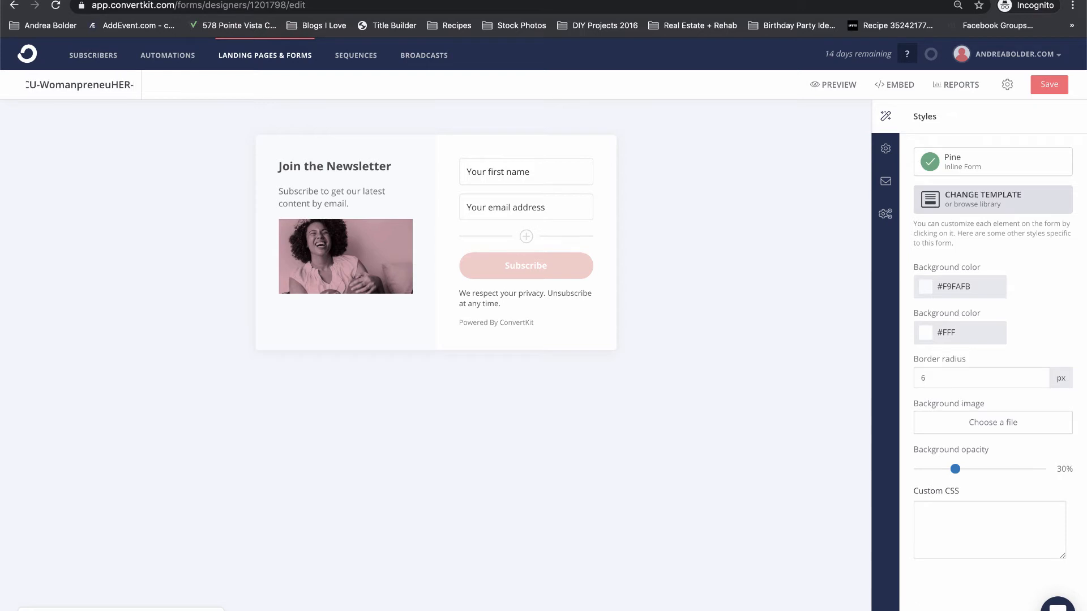
{"action": "type", "text": "Resourc"}
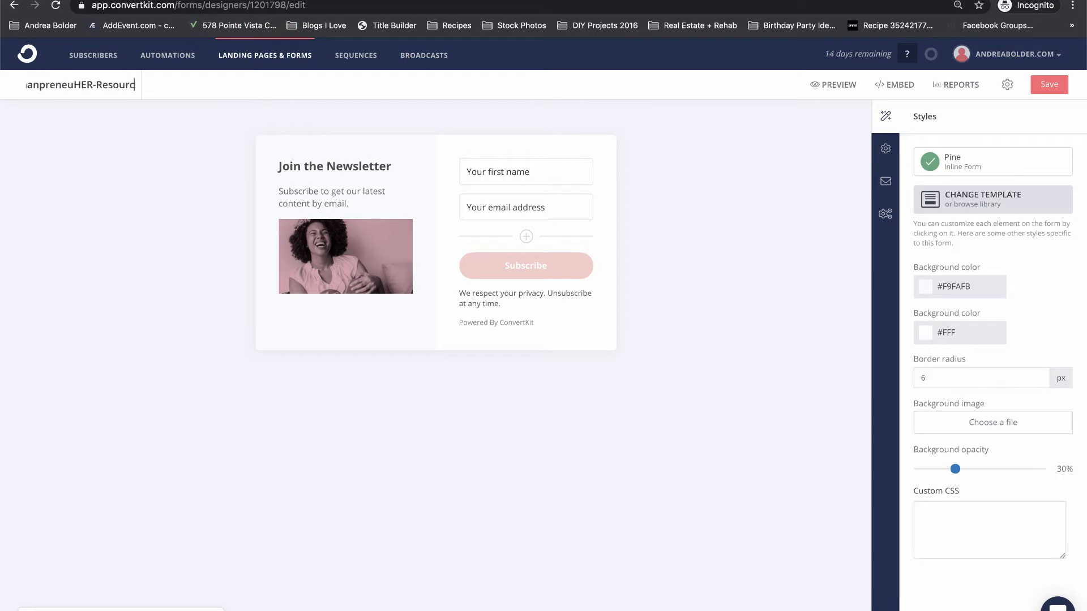
{"action": "type", "text": "e-Li"}
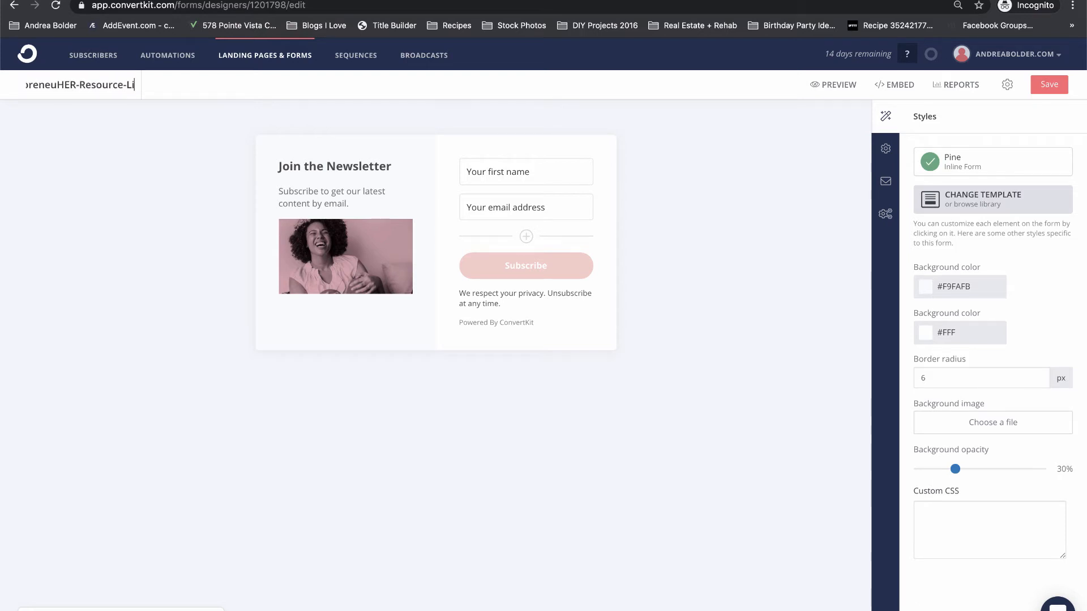
{"action": "type", "text": "brary"}
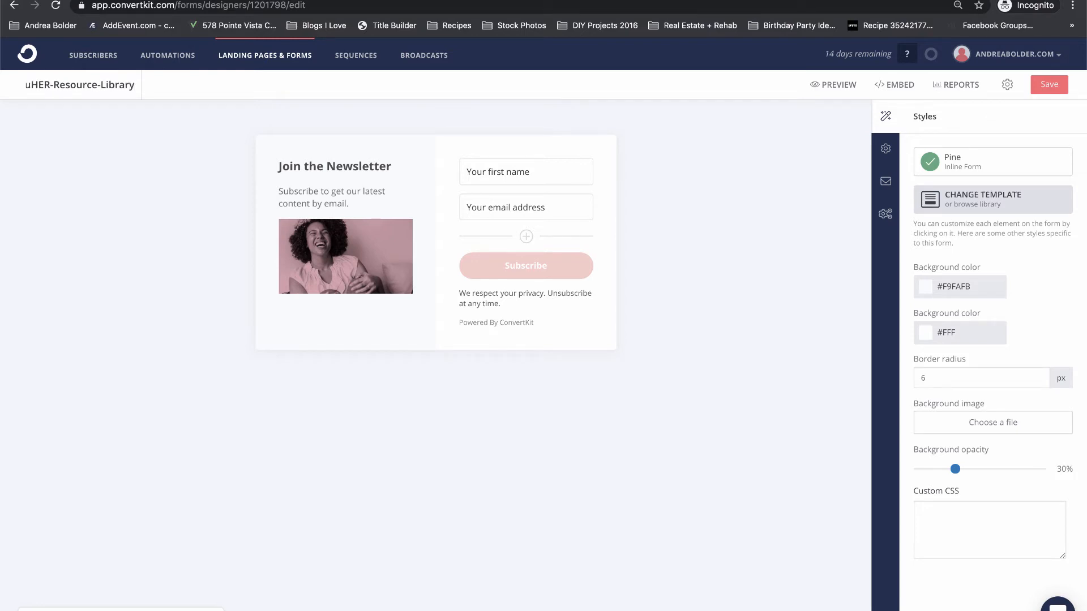
{"action": "key", "text": "Return"}
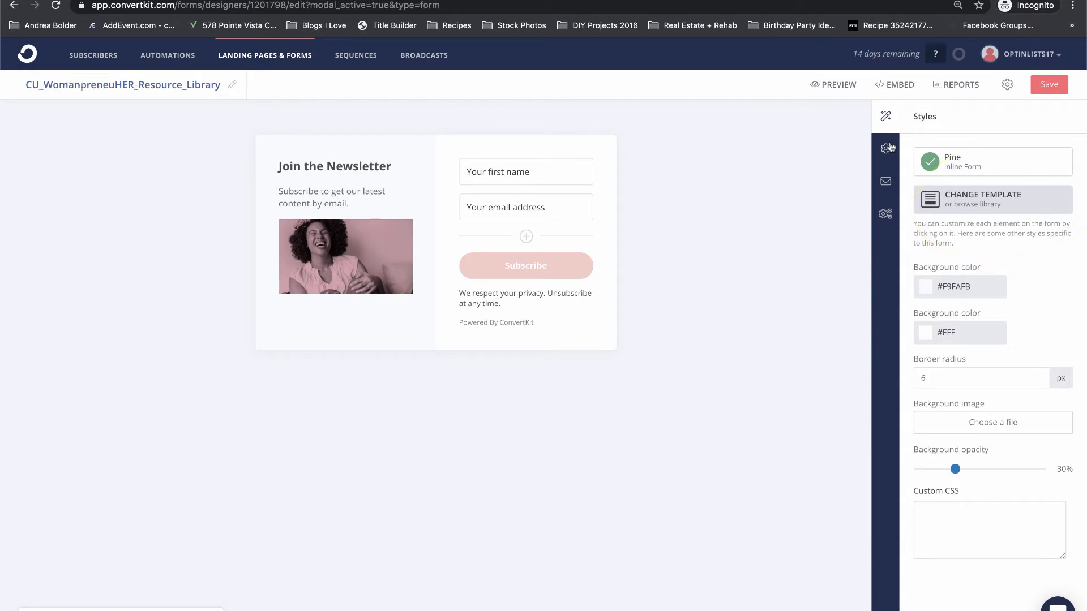
Set the form to redirect new subscribers to the website's /members-only-toolkit/ page and save the form.
{"action": "left_click", "coordinate": [887, 148]}
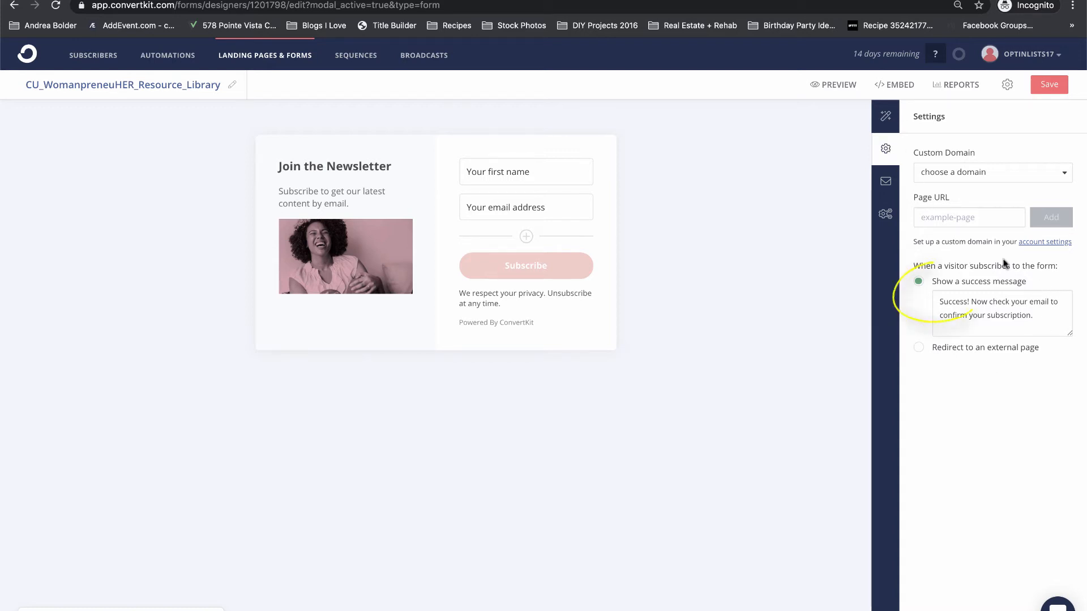
{"action": "left_click", "coordinate": [919, 349]}
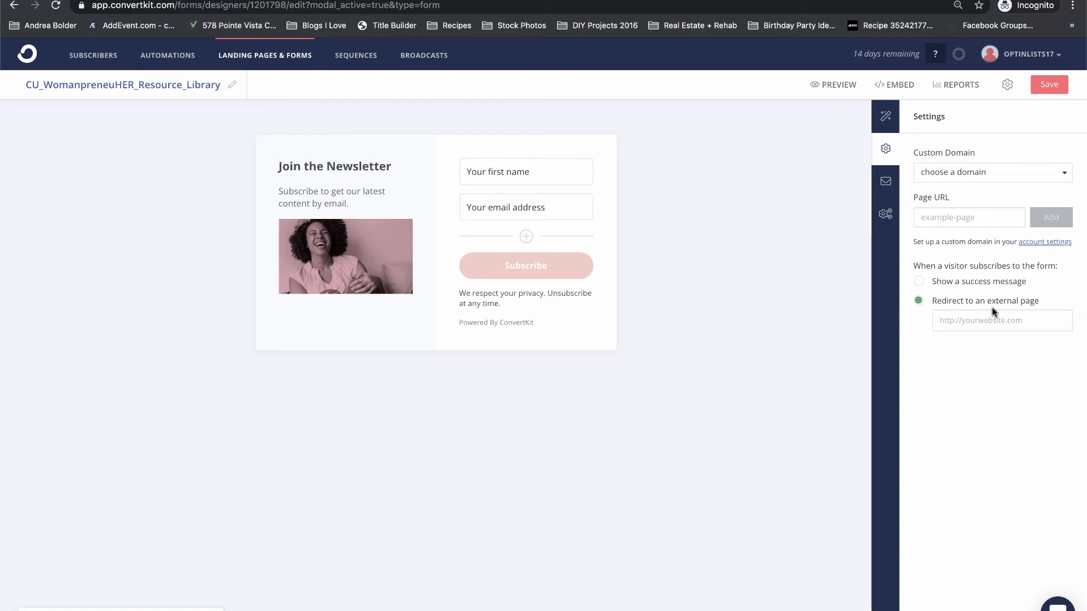
{"action": "type", "text": "abolder.com/members-only-toolkit/"}
{"action": "left_click", "coordinate": [1056, 89]}
Review the form's incentive email options and its advanced settings.
{"action": "left_click", "coordinate": [885, 183]}
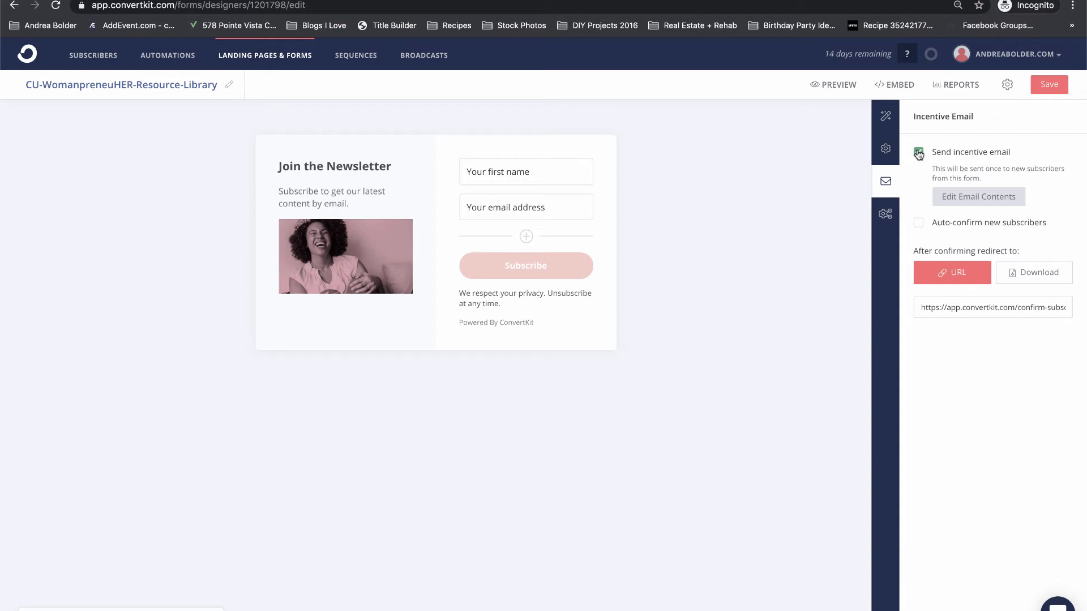
{"action": "left_click", "coordinate": [885, 213]}
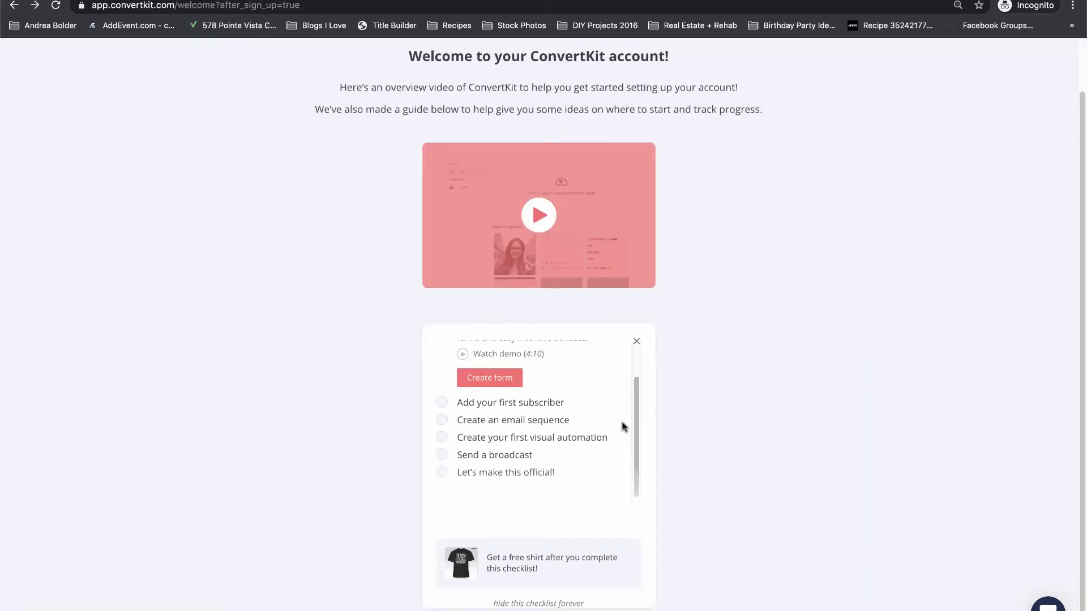
Open the new sequence page in a separate browser tab from the welcome checklist's email sequence item.
{"action": "left_click", "coordinate": [532, 405]}
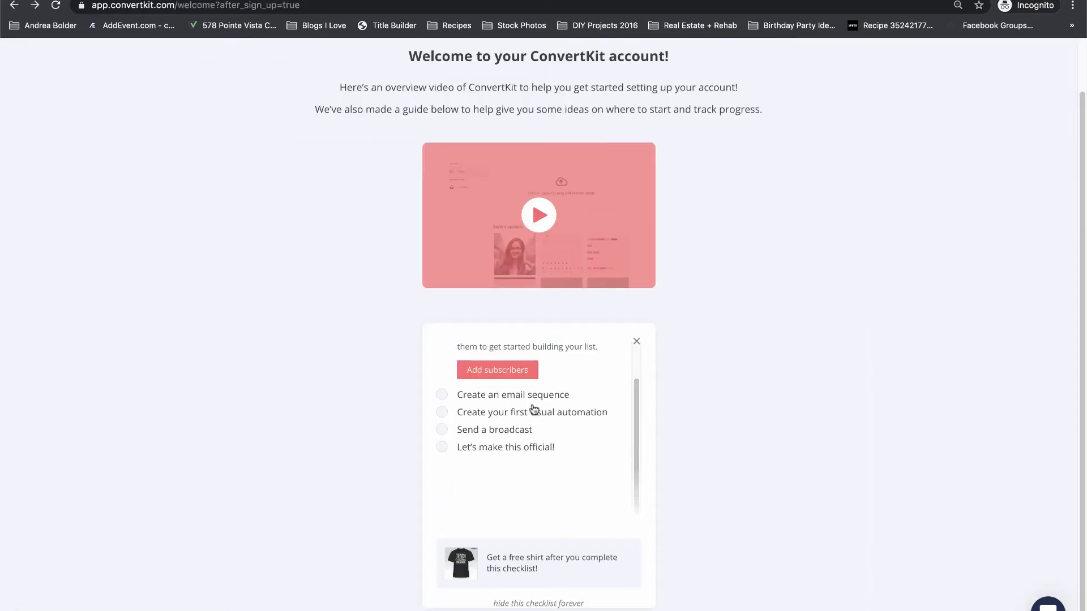
{"action": "left_click", "coordinate": [510, 376]}
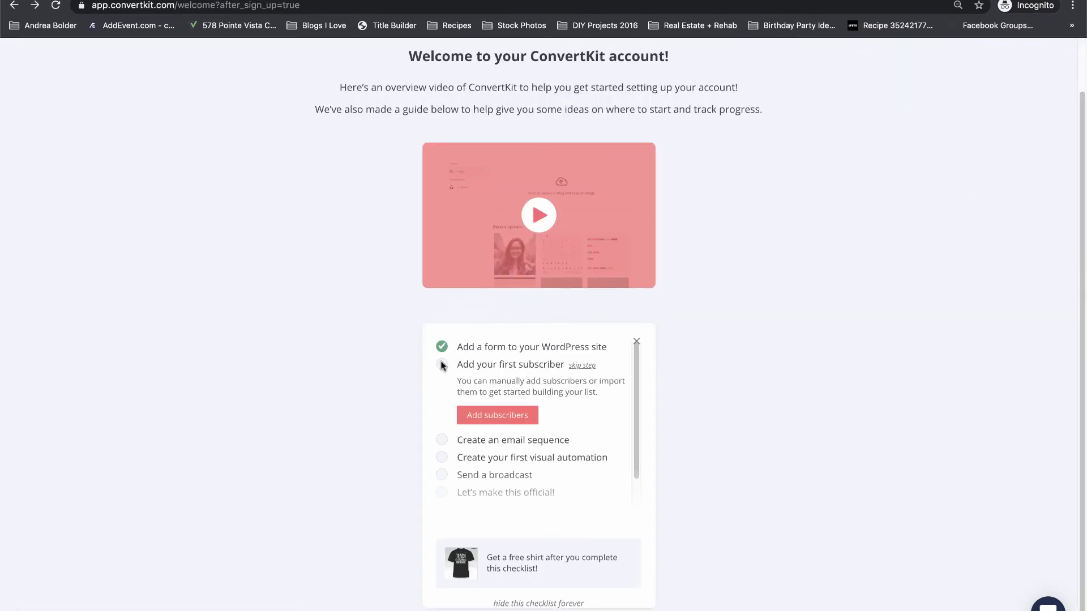
{"action": "left_click", "coordinate": [488, 441]}
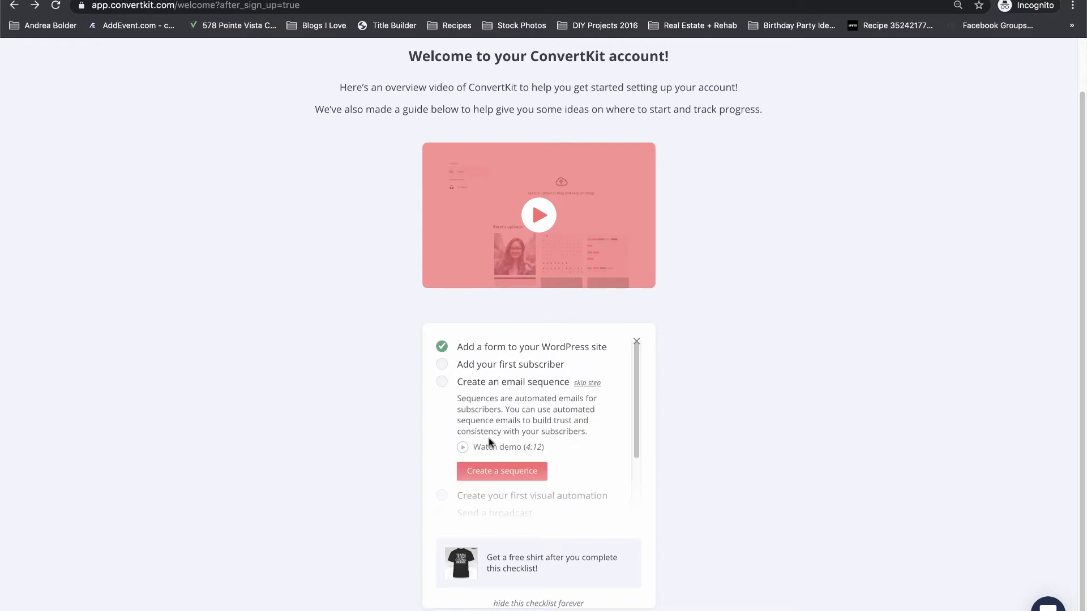
{"action": "right_click", "coordinate": [494, 475]}
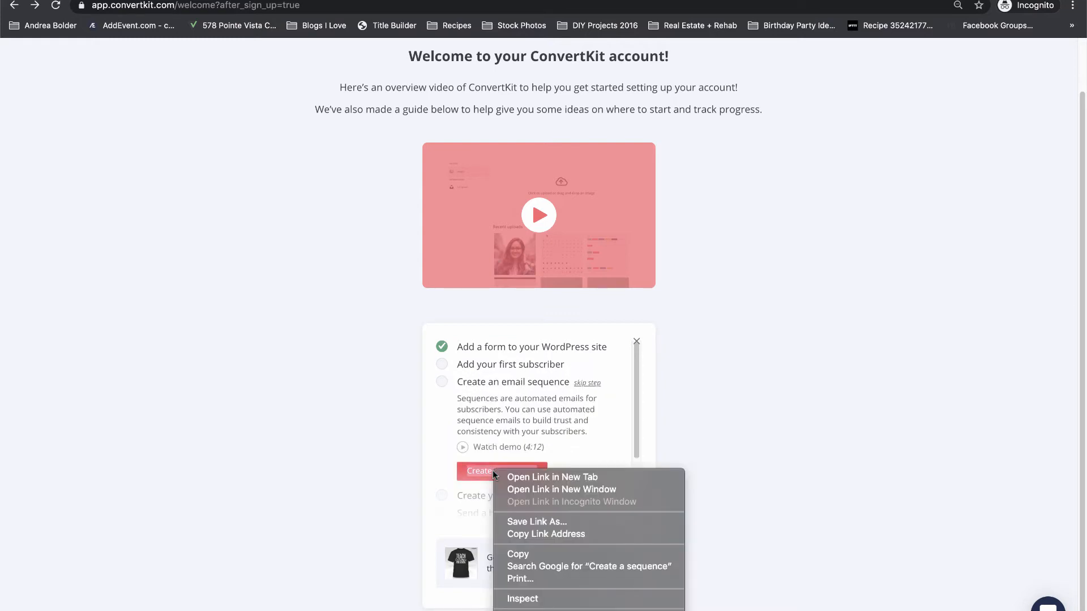
{"action": "left_click", "coordinate": [538, 476]}
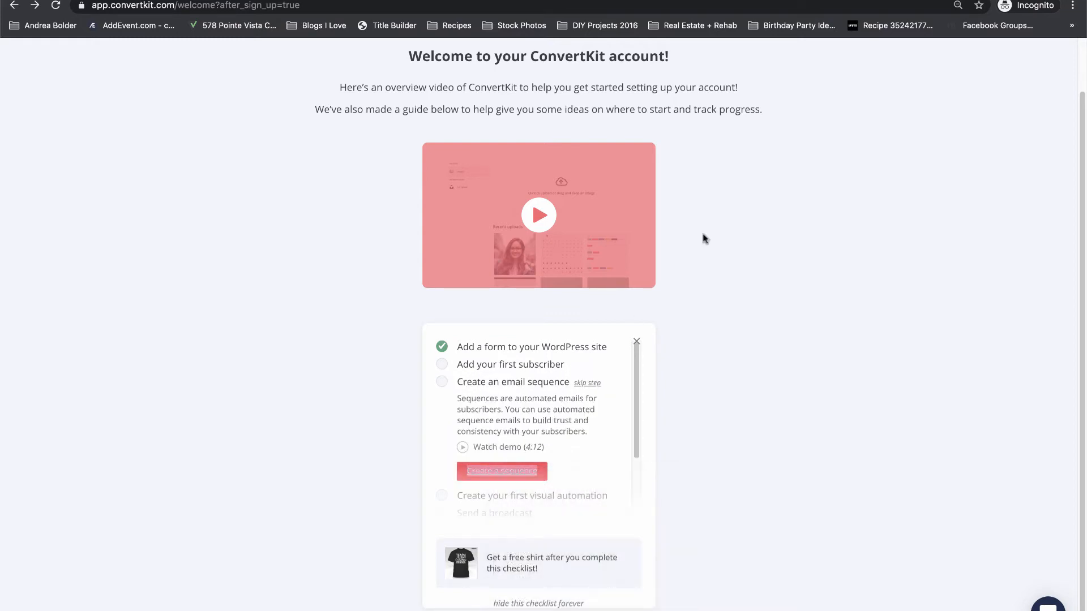
{"action": "key", "text": "ctrl+Tab"}
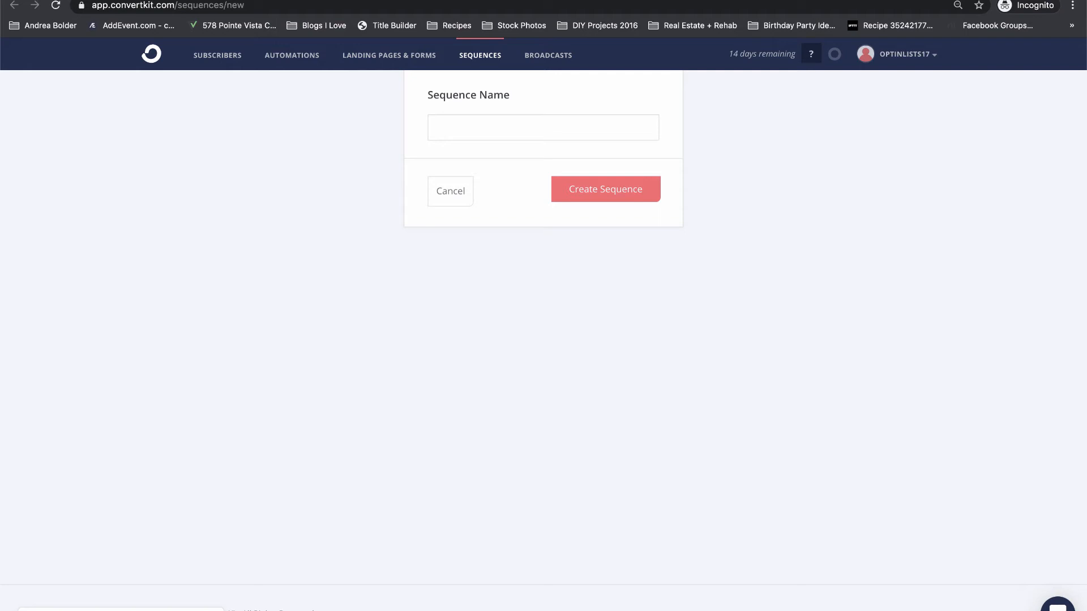
Create an email sequence named ML_ followed by the owner's website domain.
{"action": "type", "text": "ML"}
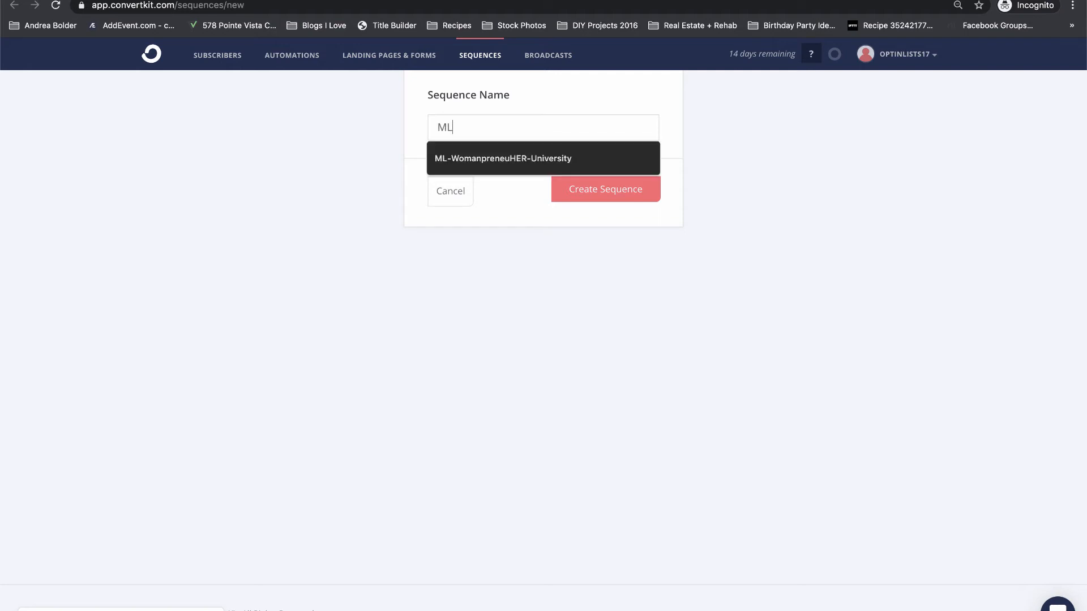
{"action": "type", "text": "_AndreaBolder.com"}
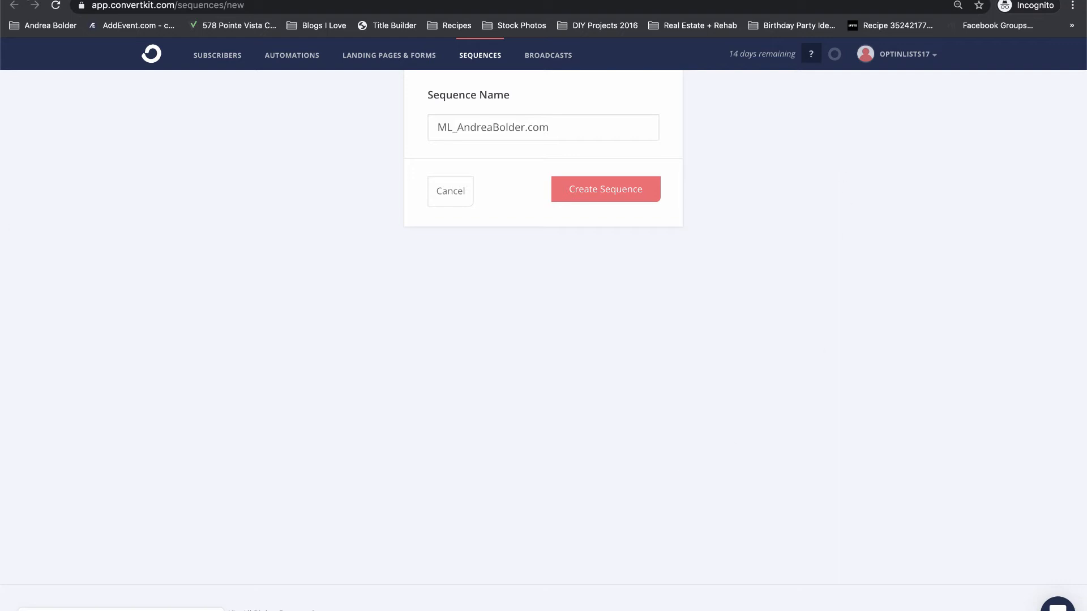
{"action": "left_click", "coordinate": [658, 184]}
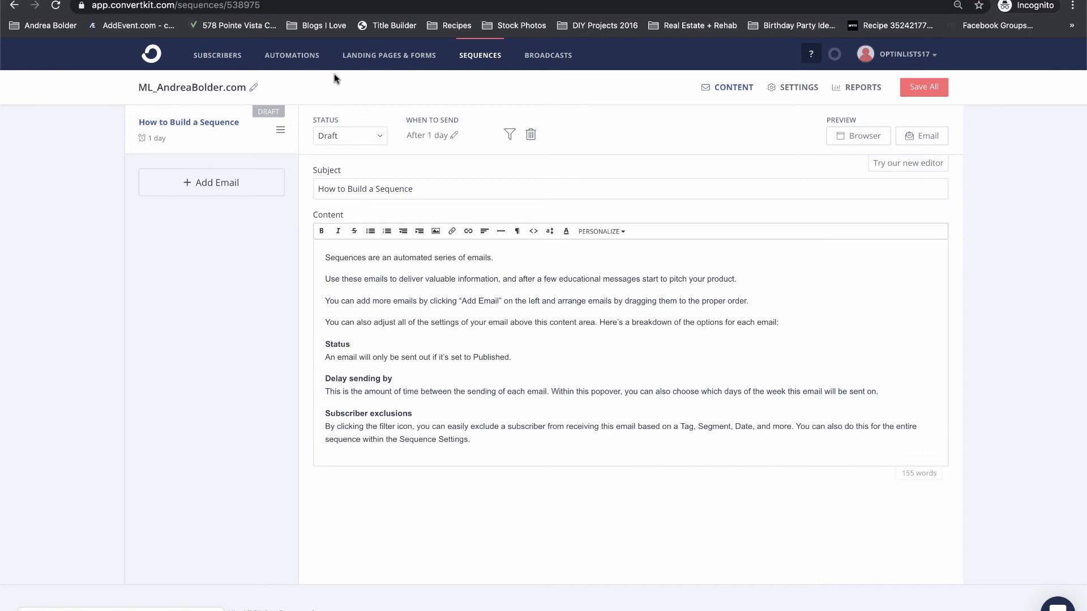
Build a first visual automation and name it CU_WomanpreneuHER_Resource_Library.
{"action": "left_click", "coordinate": [303, 60]}
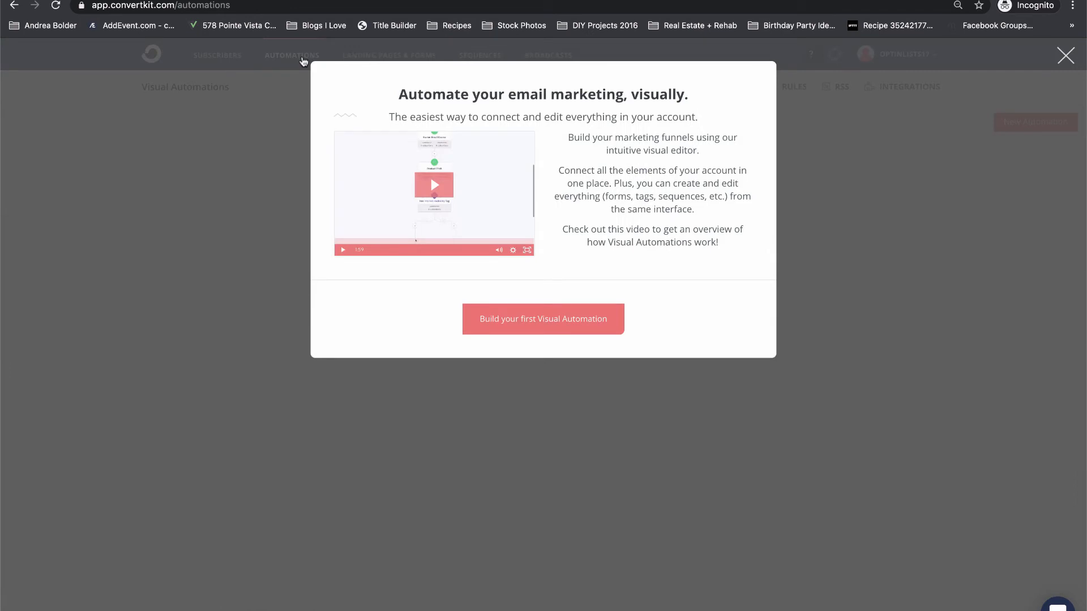
{"action": "left_click", "coordinate": [554, 331]}
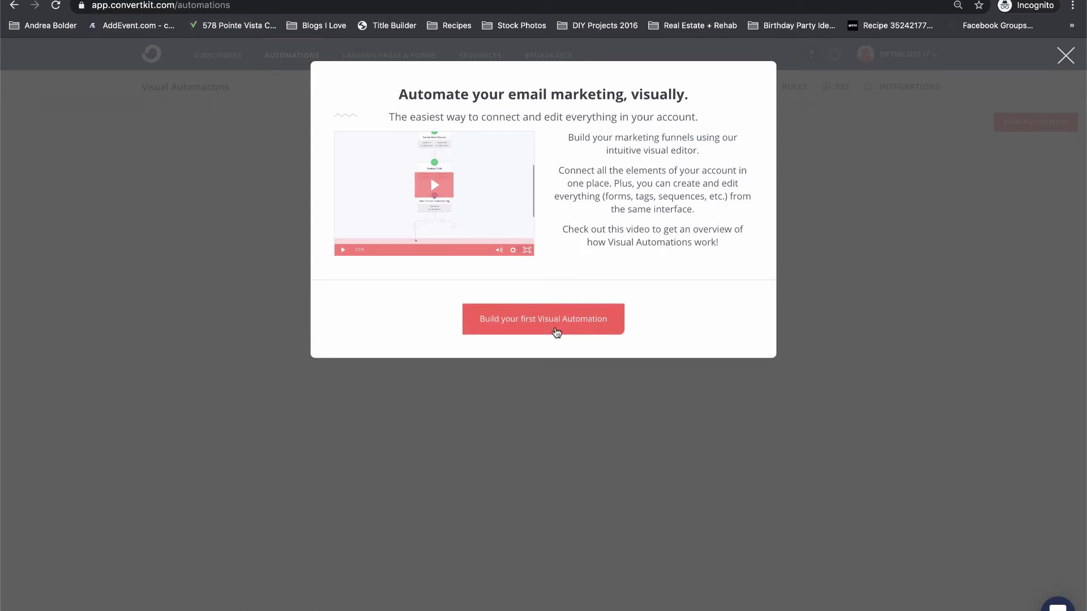
{"action": "type", "text": "cu_Womanpren"}
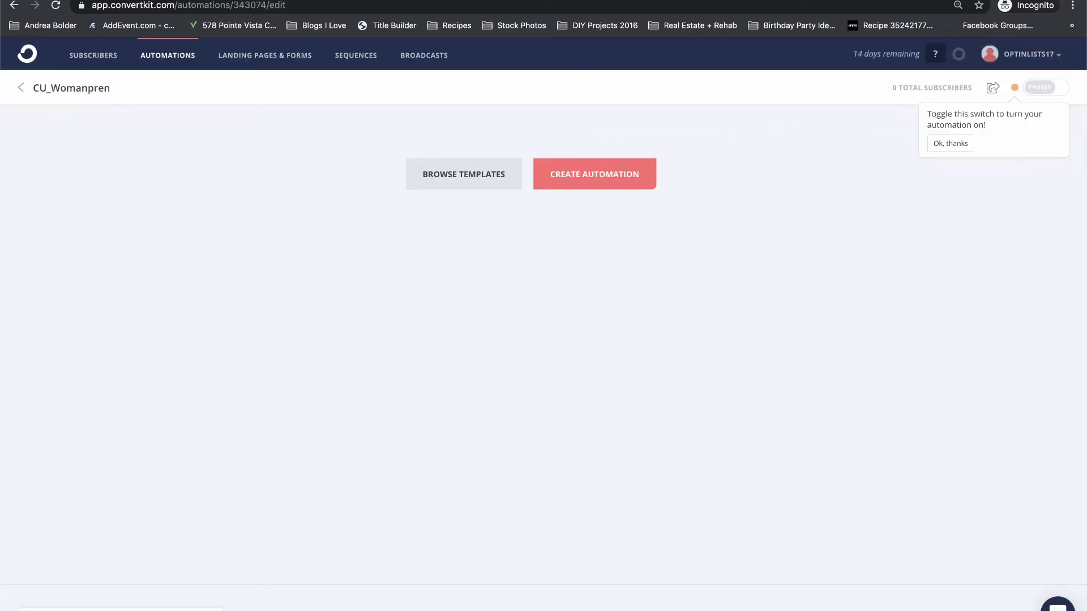
{"action": "type", "text": "euHER_Resource_Library"}
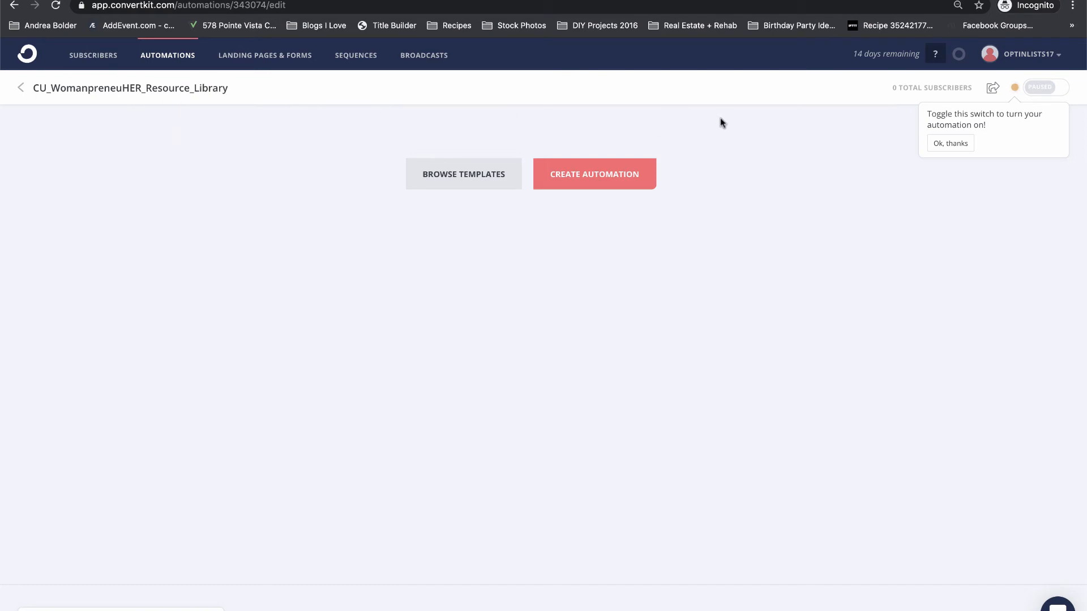
Add a Joins a form event as the automation's entry point, using the CU_WomanpreneuHER_Resource_Library form.
{"action": "left_click", "coordinate": [617, 183]}
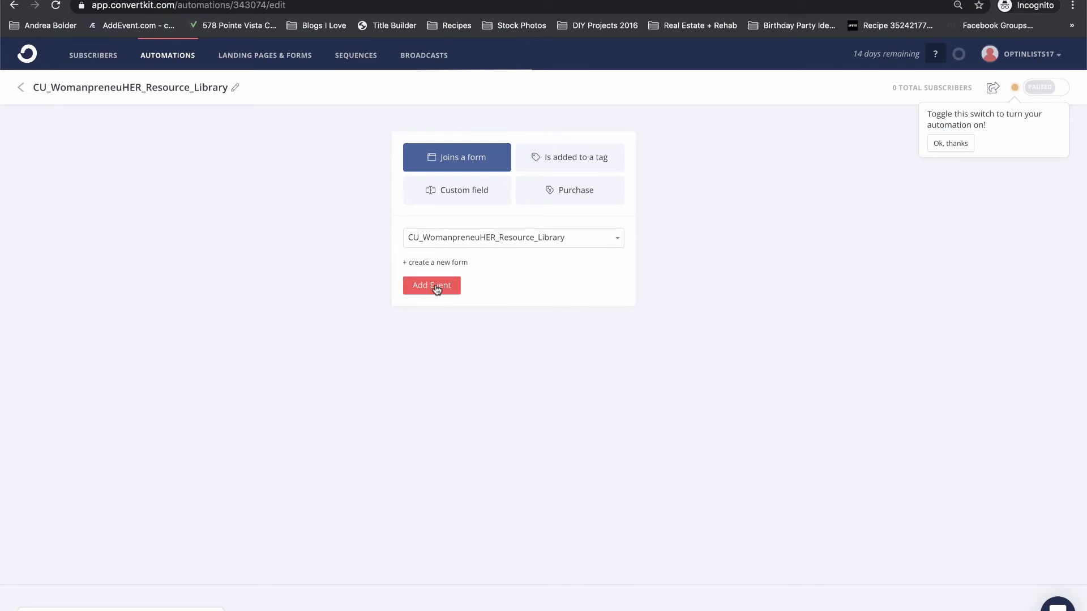
{"action": "left_click", "coordinate": [421, 264]}
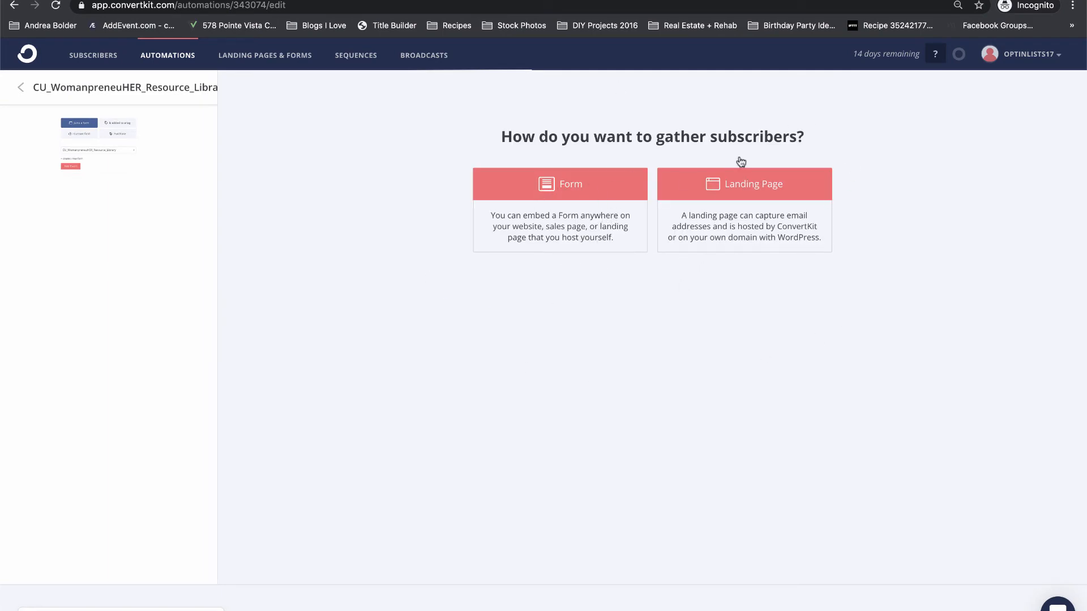
{"action": "left_click", "coordinate": [21, 89]}
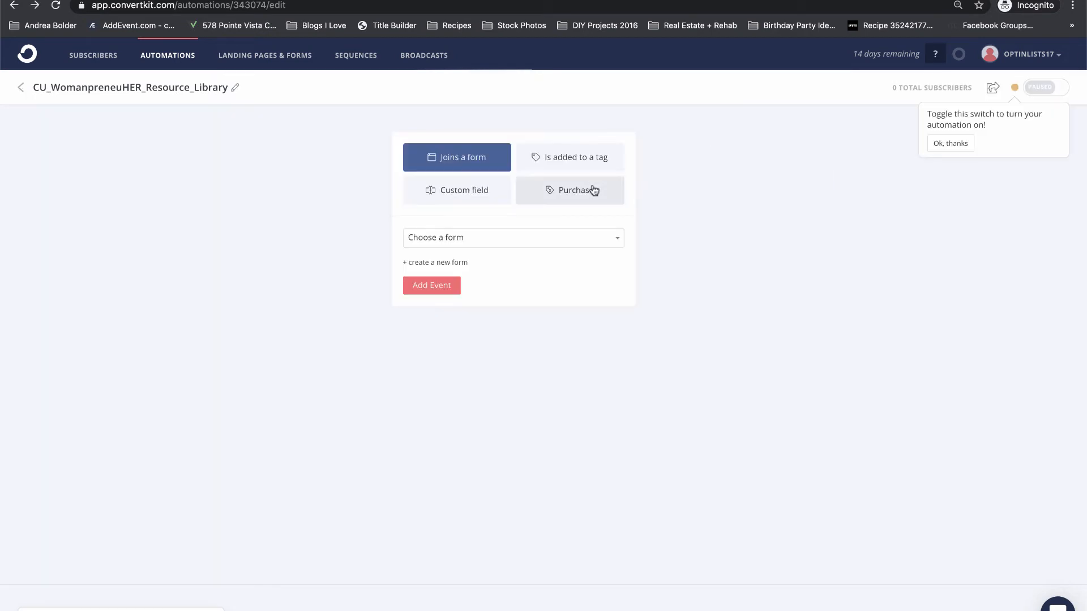
{"action": "left_click", "coordinate": [558, 240]}
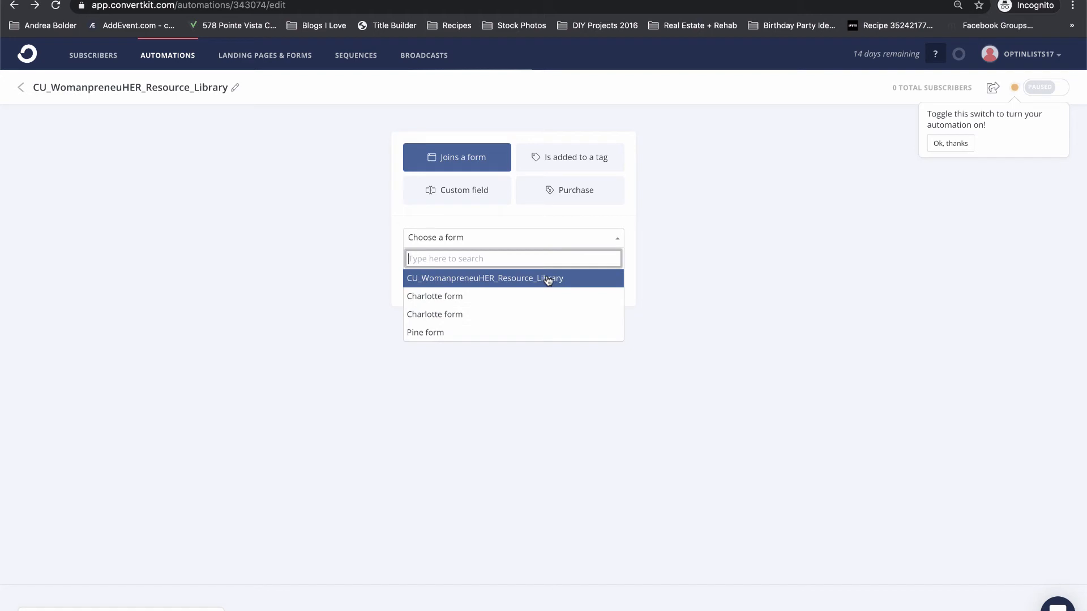
{"action": "left_click", "coordinate": [547, 280]}
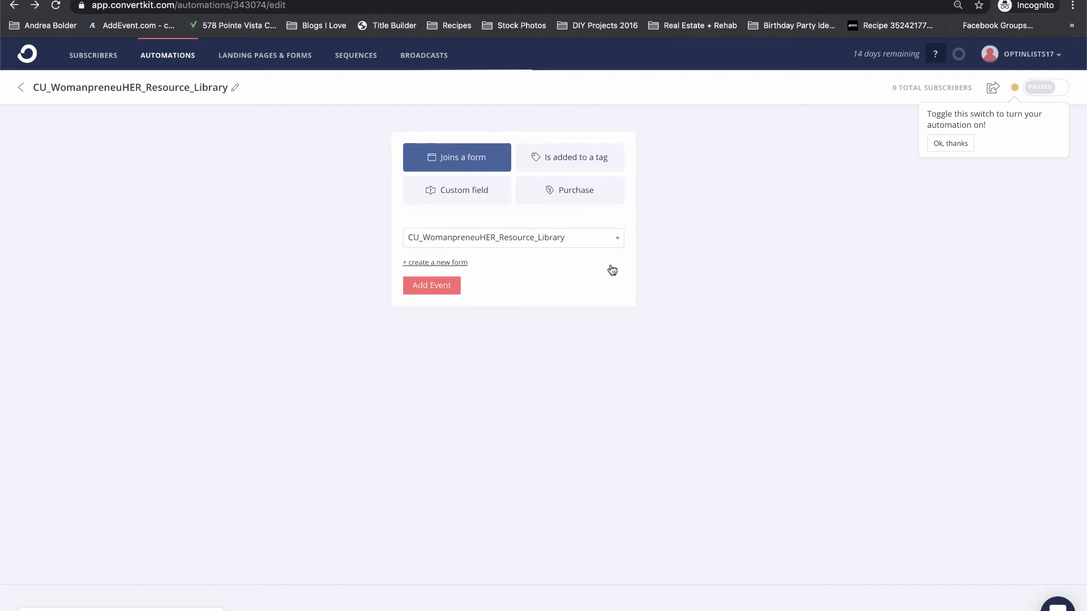
{"action": "left_click", "coordinate": [433, 285]}
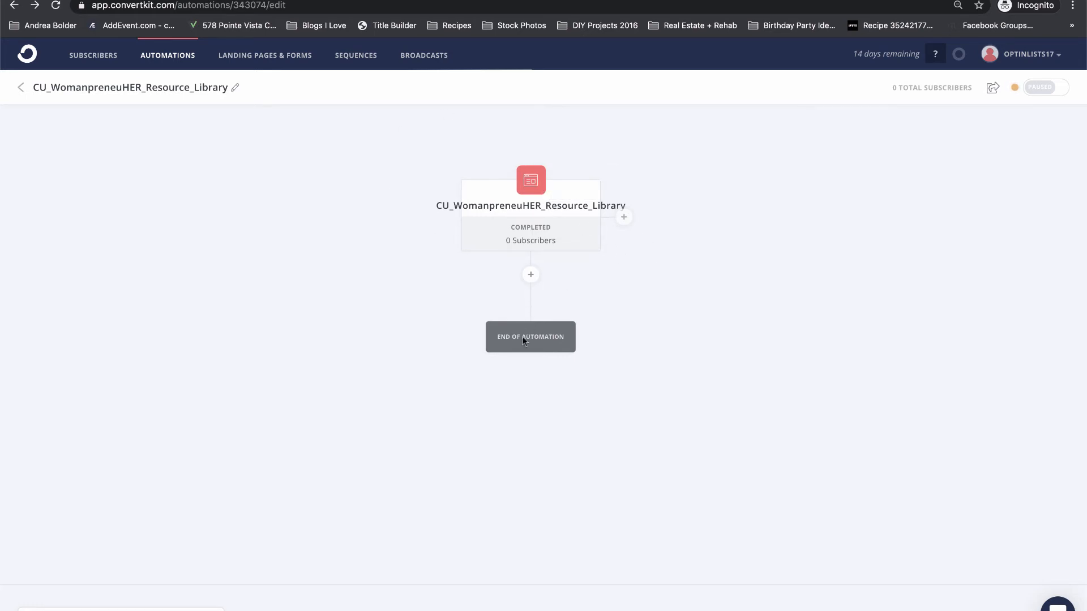
Add an Email sequence action with the ML_ sequence directly beneath the form event.
{"action": "left_click", "coordinate": [532, 277]}
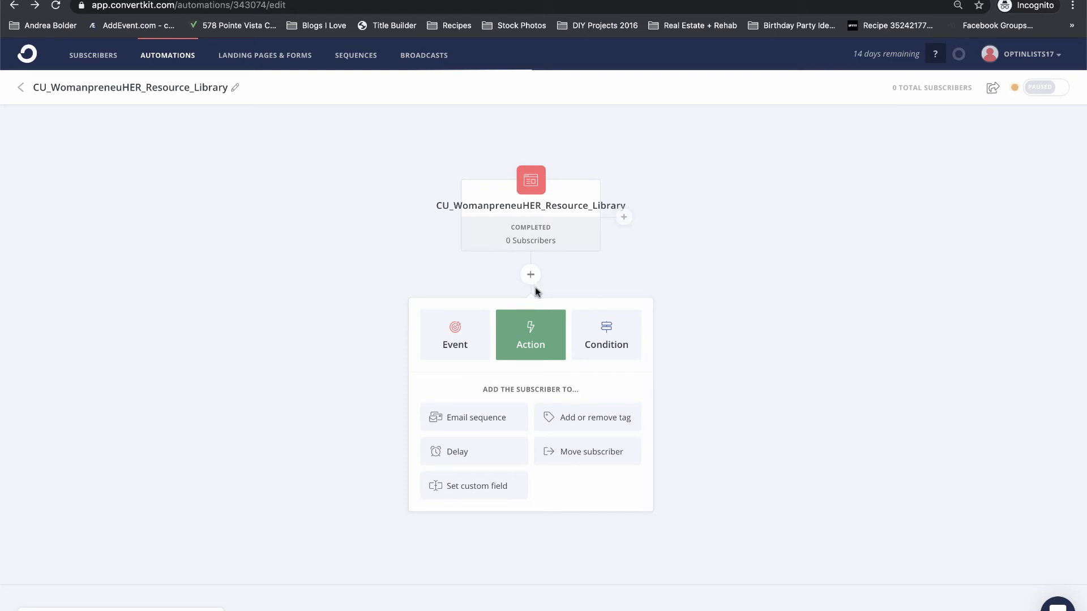
{"action": "left_click", "coordinate": [451, 339]}
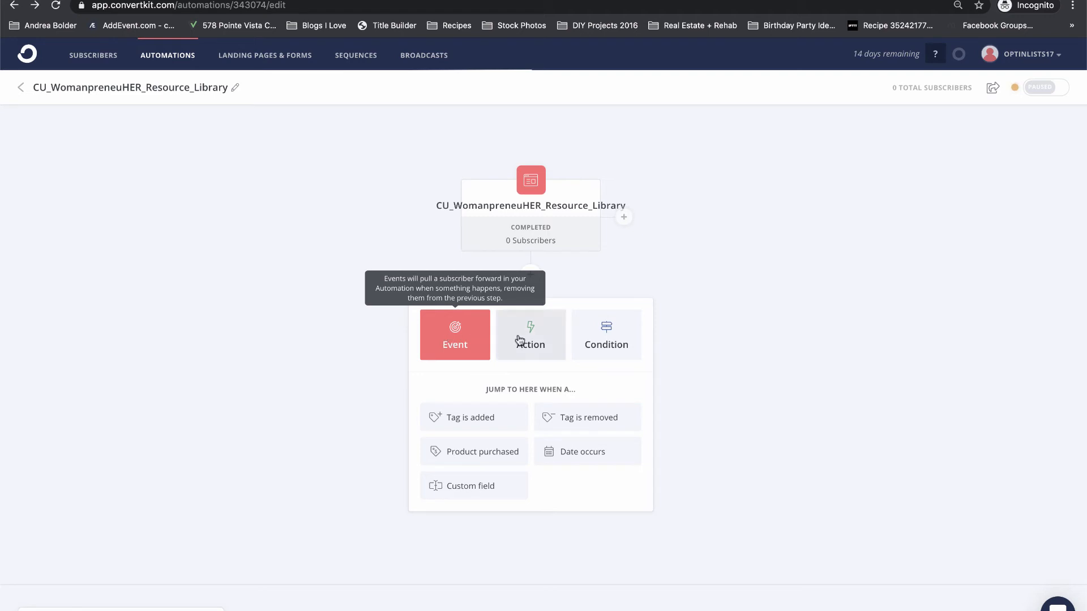
{"action": "left_click", "coordinate": [536, 339]}
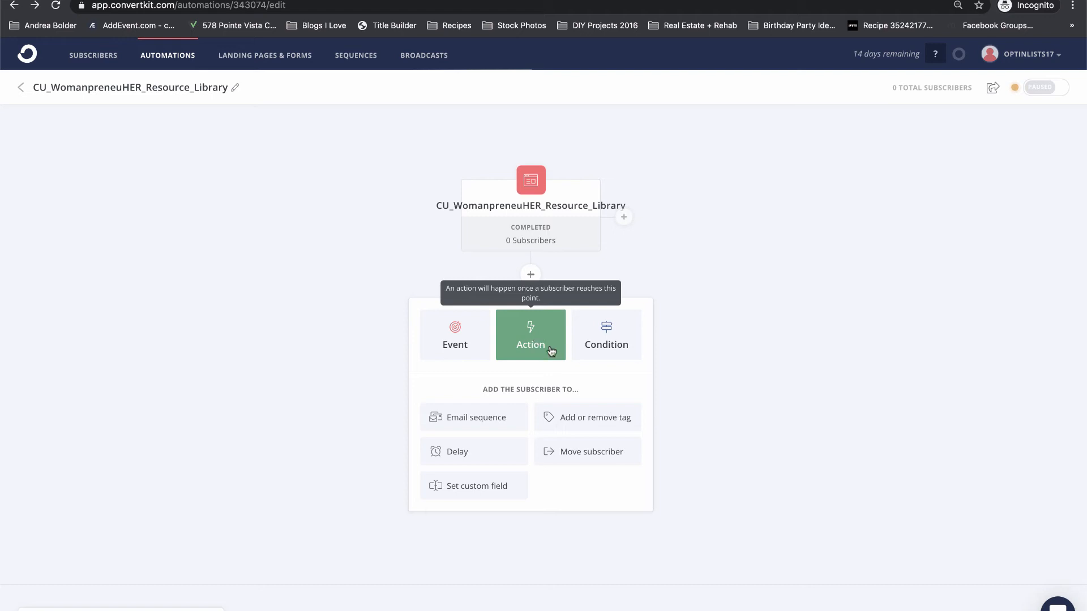
{"action": "left_click", "coordinate": [495, 423]}
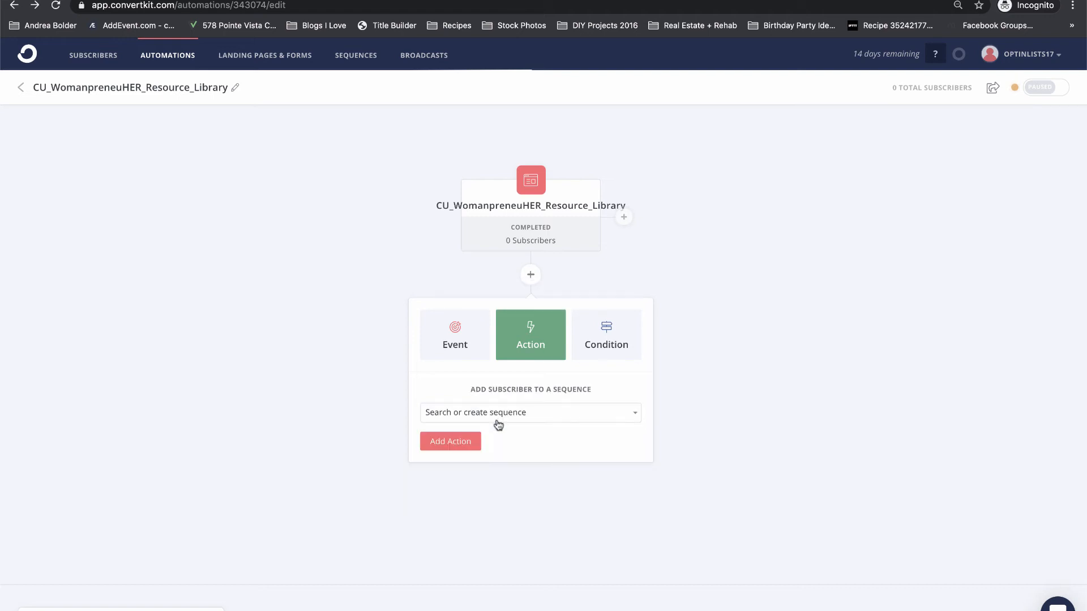
{"action": "left_click", "coordinate": [634, 414]}
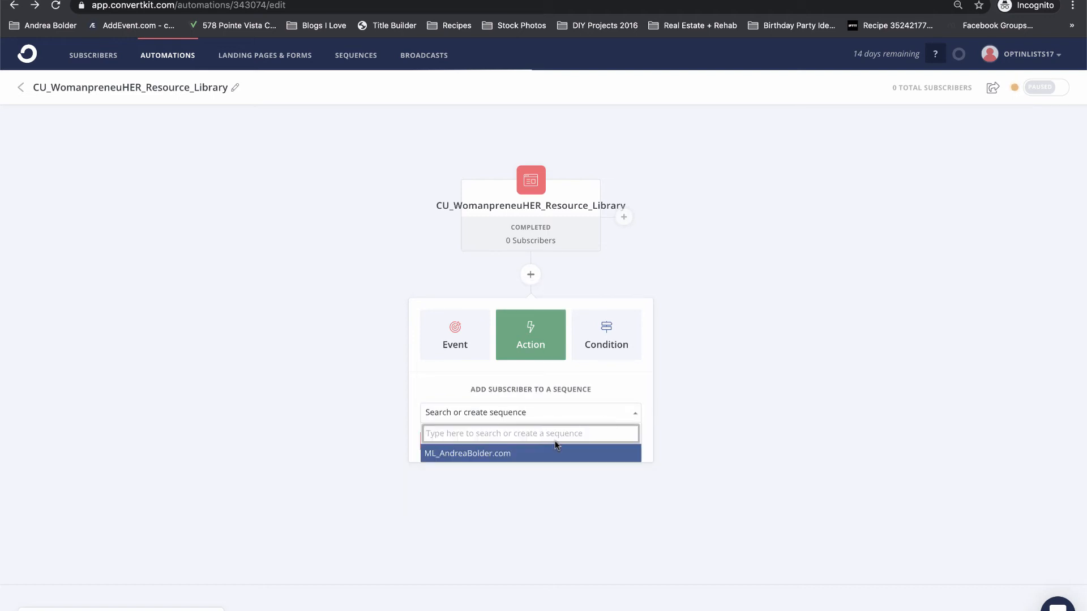
{"action": "left_click", "coordinate": [541, 453]}
{"action": "left_click", "coordinate": [468, 441]}
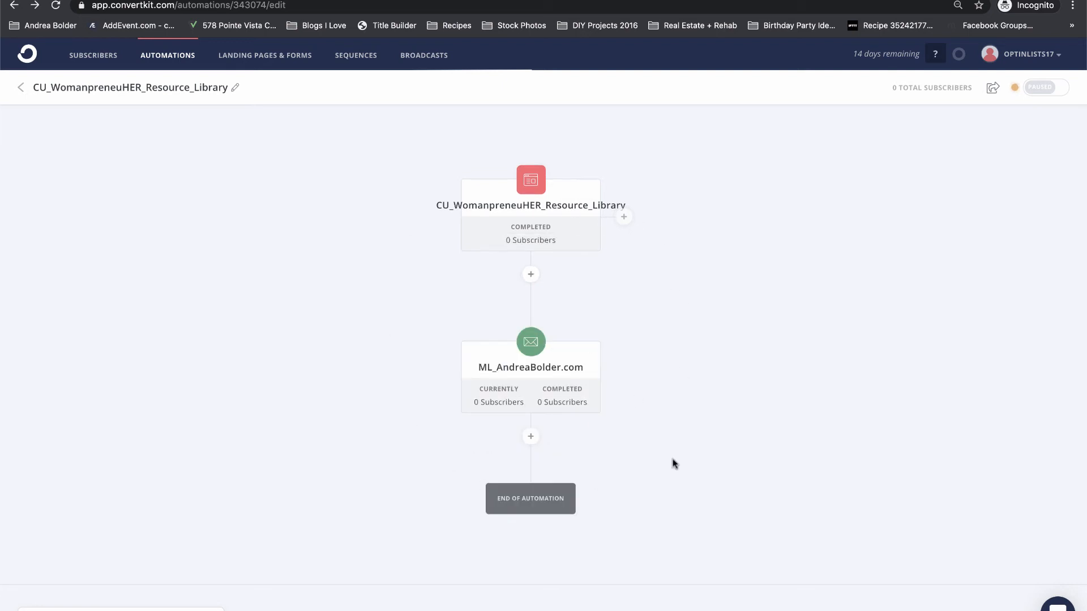
Remove the added sequence action and examine the Delay action and Condition options for the step beneath the form event.
{"action": "left_click", "coordinate": [564, 354]}
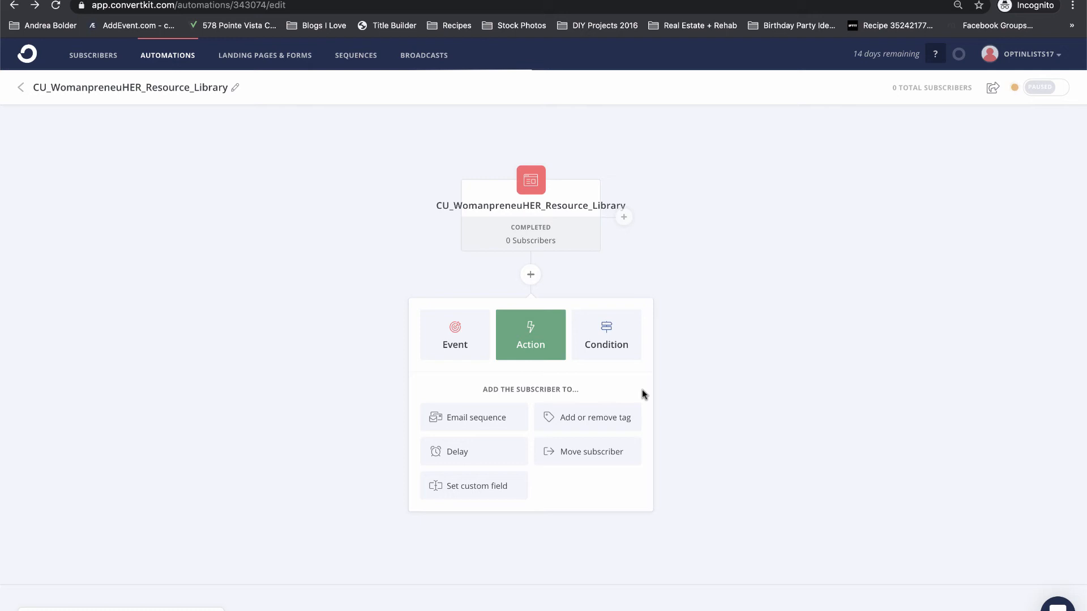
{"action": "left_click", "coordinate": [513, 453]}
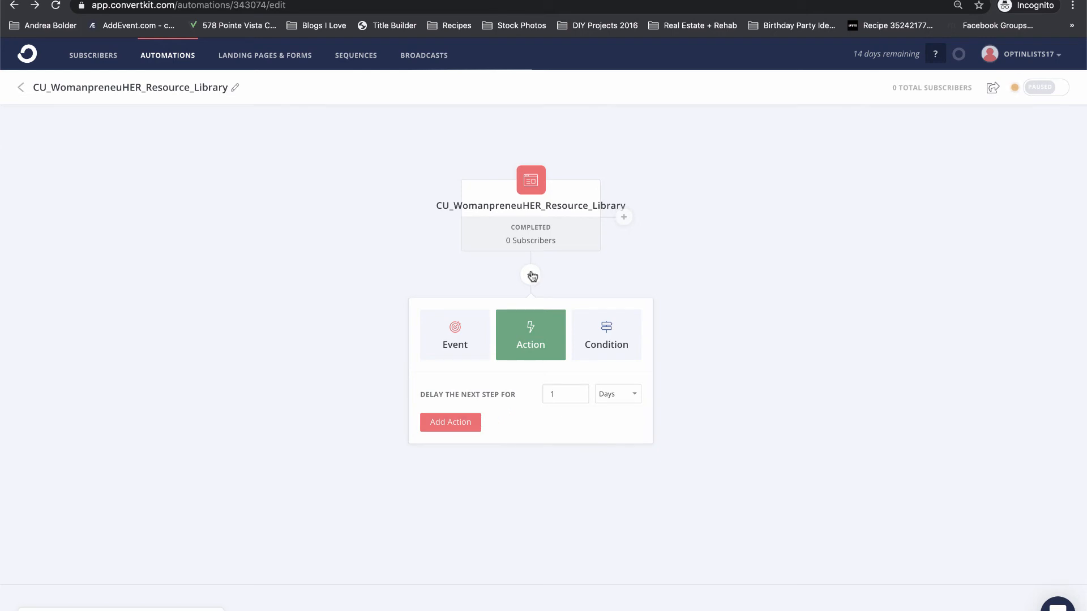
{"action": "left_click", "coordinate": [530, 331]}
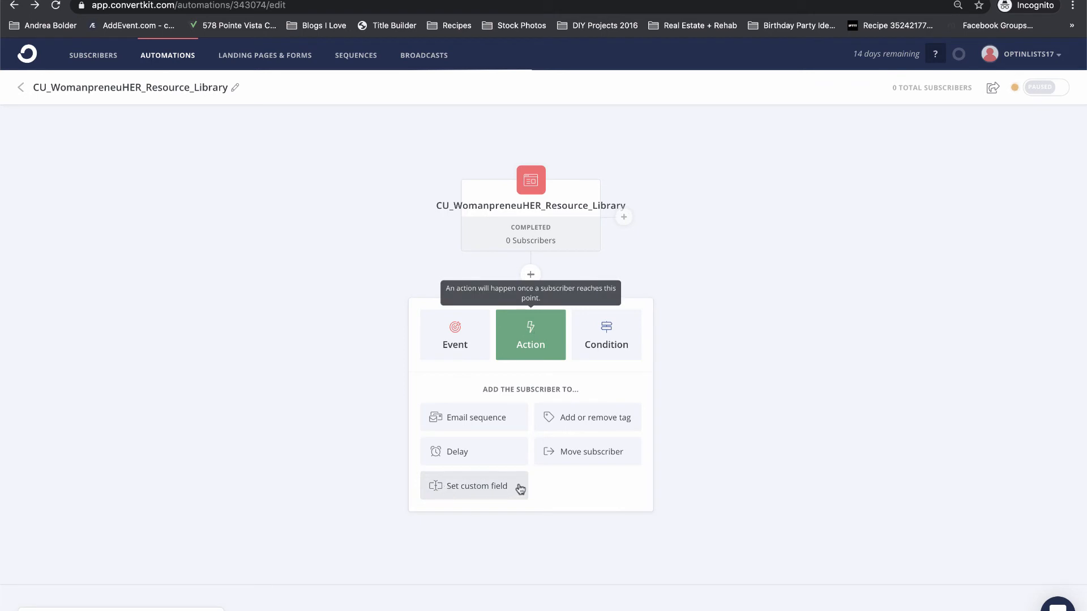
{"action": "left_click", "coordinate": [607, 339]}
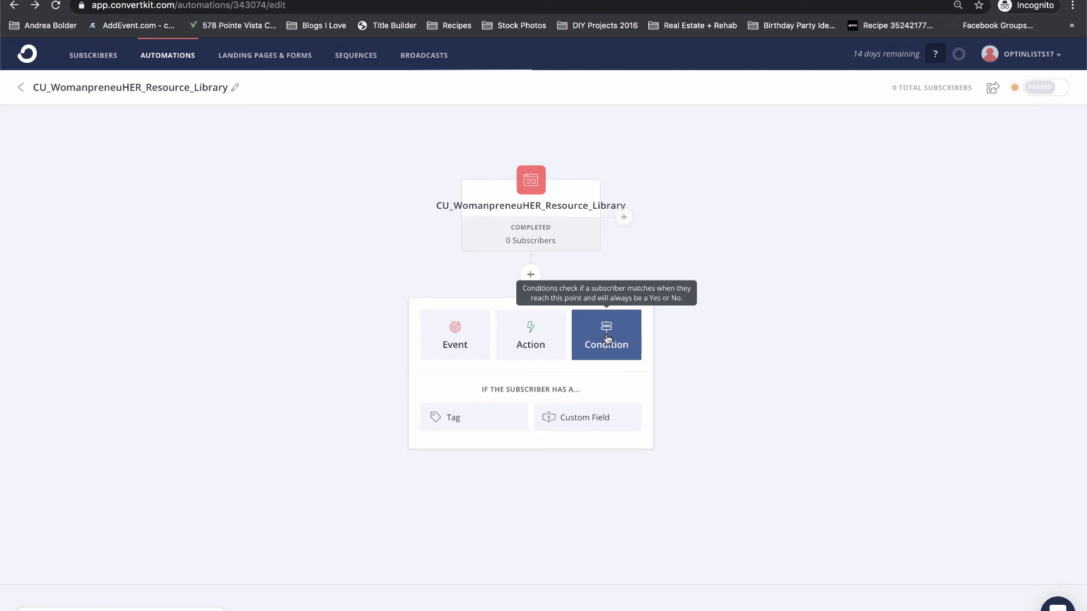
{"action": "left_click", "coordinate": [531, 275]}
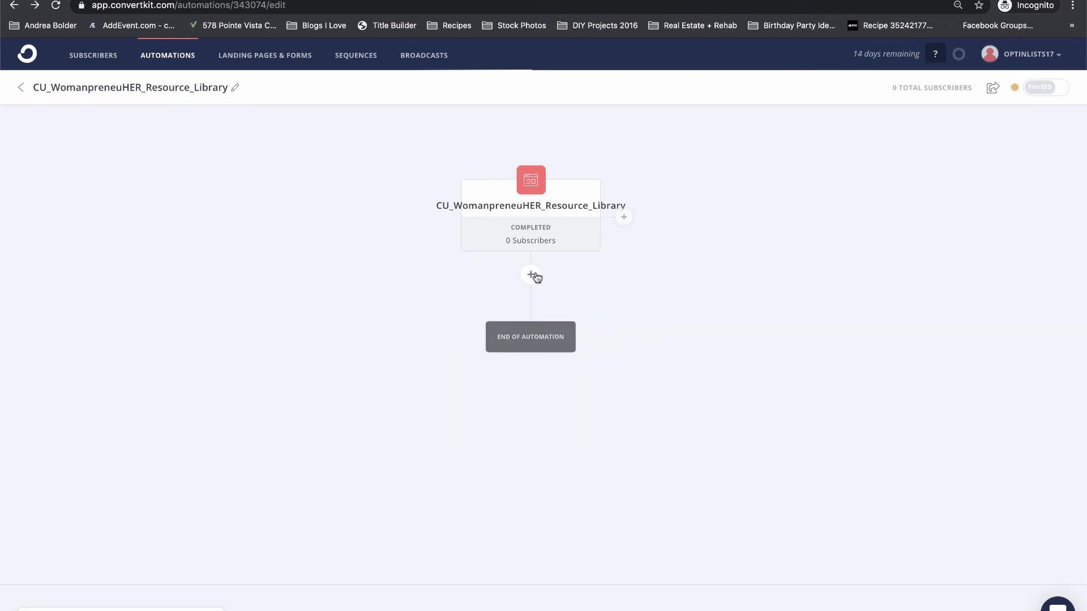
Add an action below the form event that adds subscribers to the existing ML_ email sequence.
{"action": "left_click", "coordinate": [530, 275]}
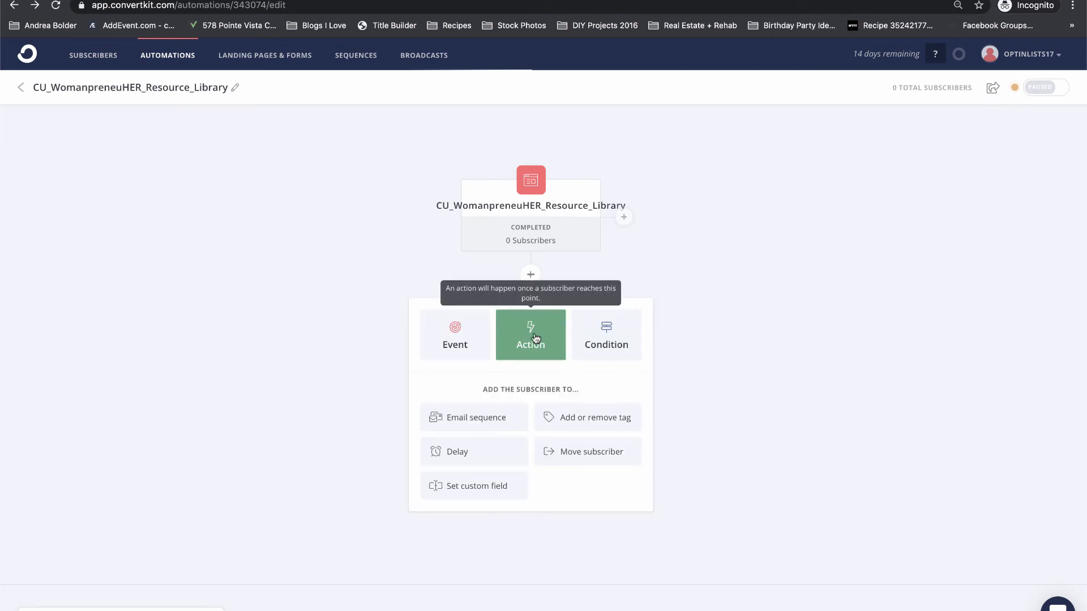
{"action": "left_click", "coordinate": [475, 426]}
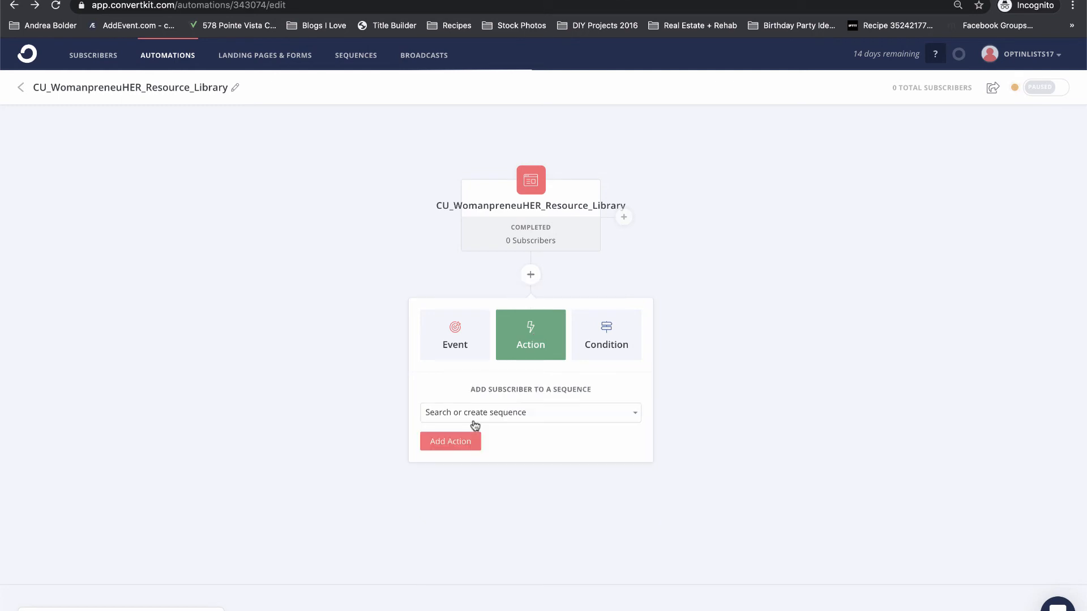
{"action": "left_click", "coordinate": [583, 420]}
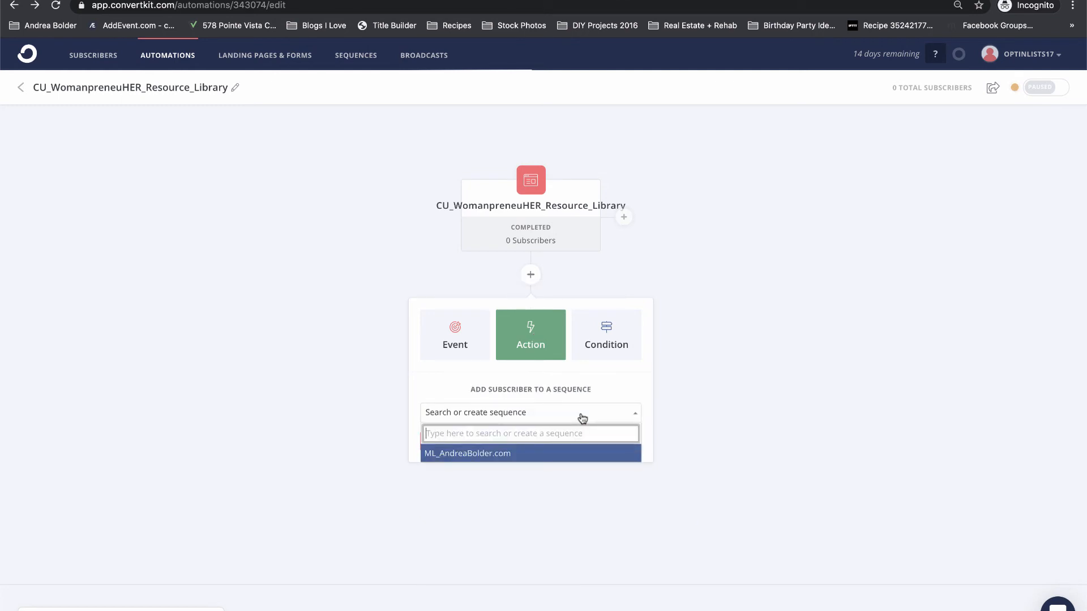
{"action": "left_click", "coordinate": [507, 457]}
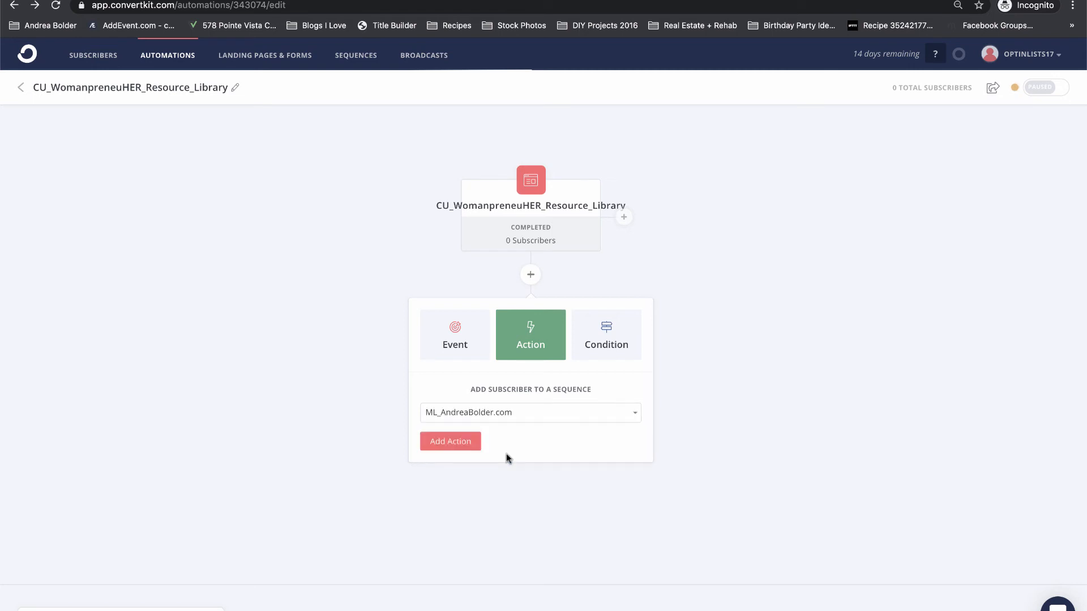
{"action": "left_click", "coordinate": [467, 443]}
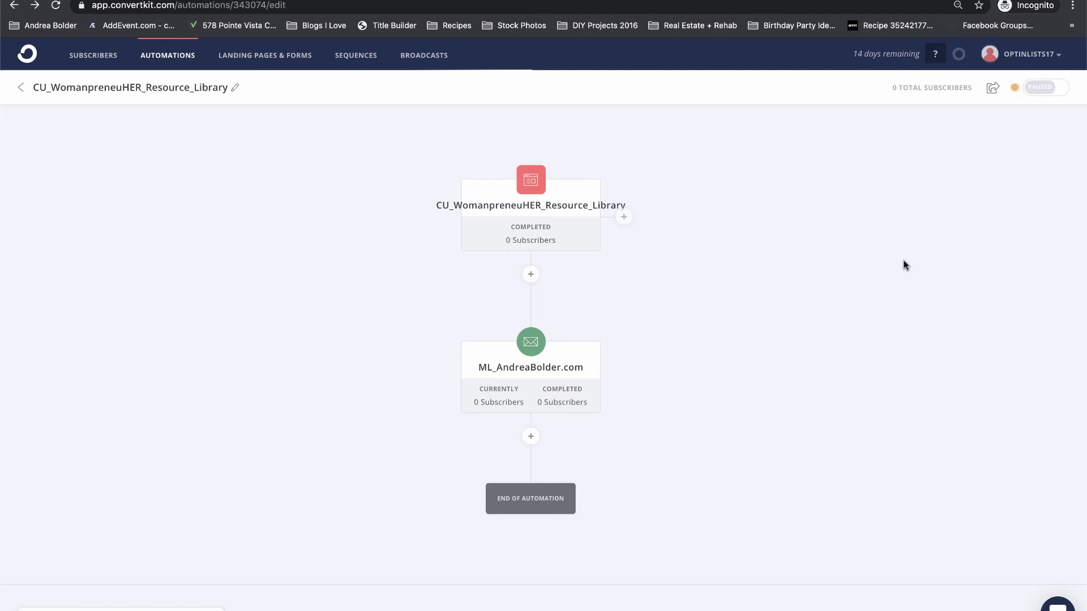
Open the ML_ sequence within the automation and set its first email to send 0 days after the last email, keeping Draft status.
{"action": "left_click", "coordinate": [533, 372]}
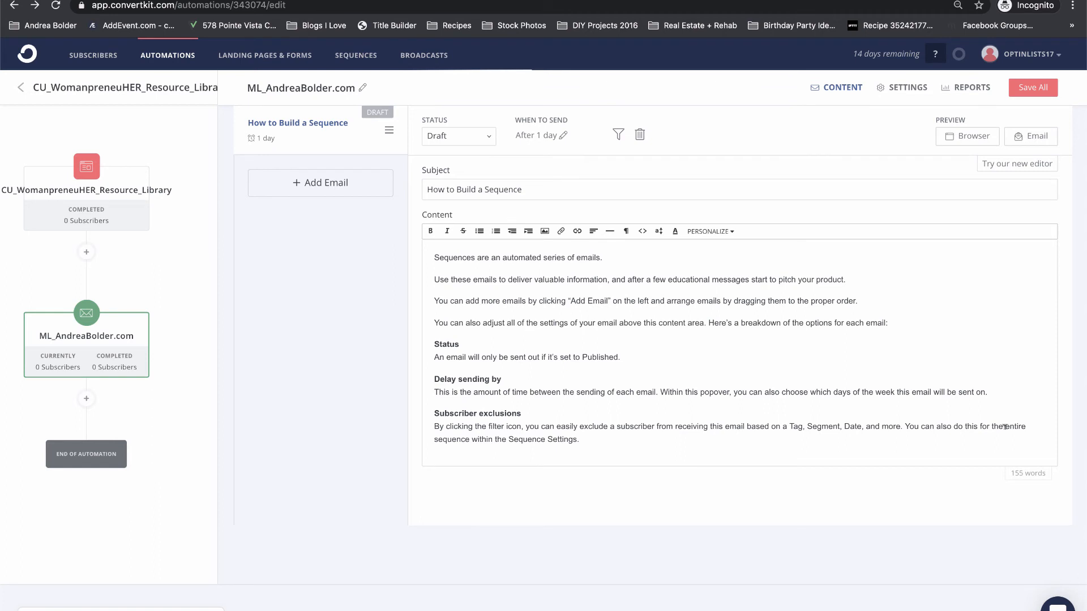
{"action": "left_click_drag", "start_coordinate": [613, 436], "coordinate": [430, 248]}
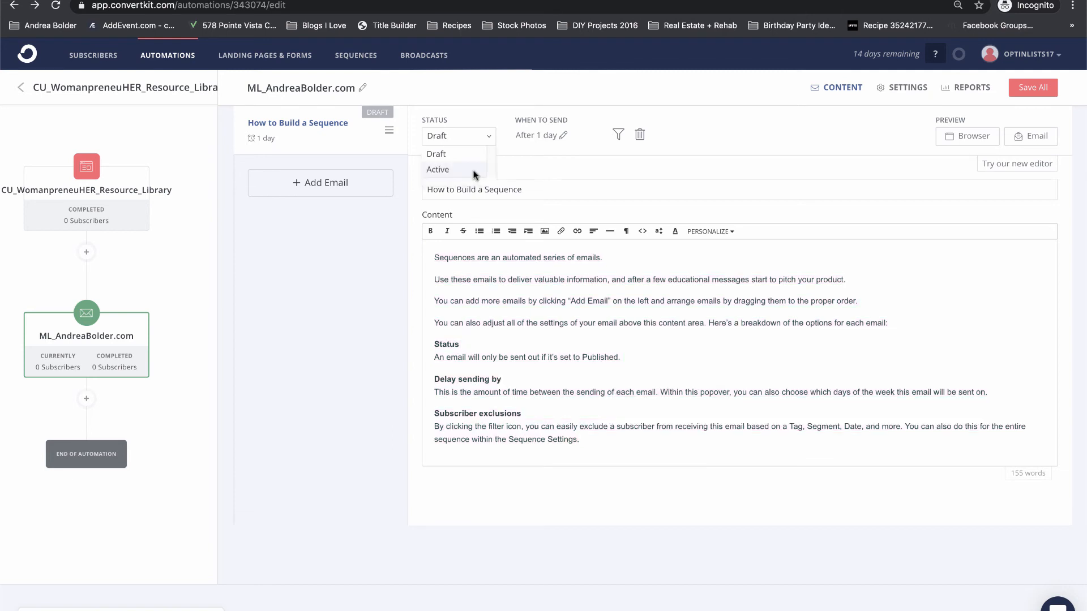
{"action": "left_click", "coordinate": [473, 174]}
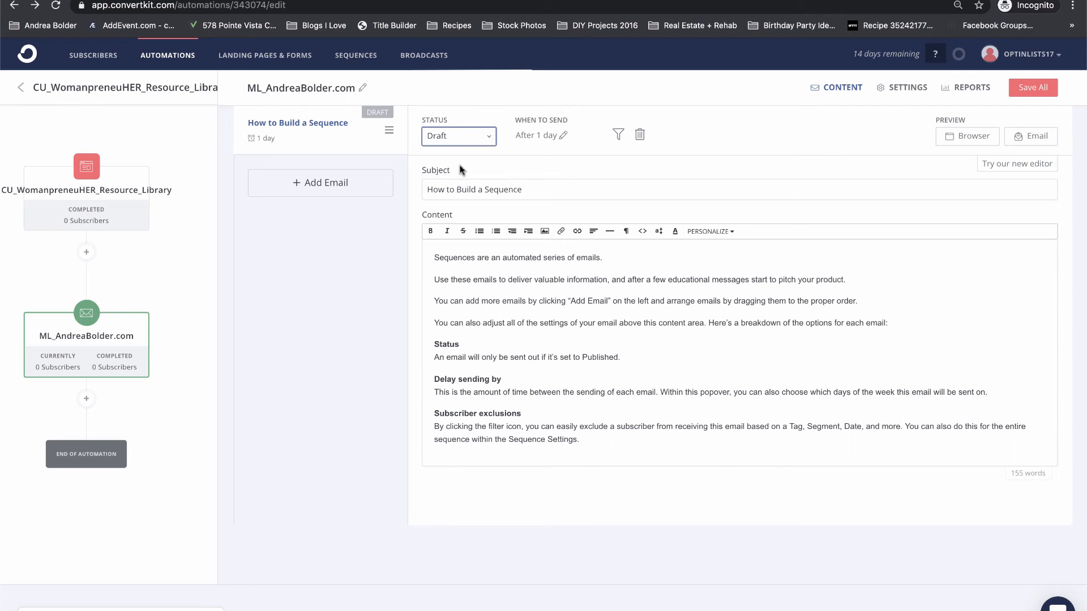
{"action": "left_click", "coordinate": [563, 135]}
{"action": "left_click", "coordinate": [520, 172]}
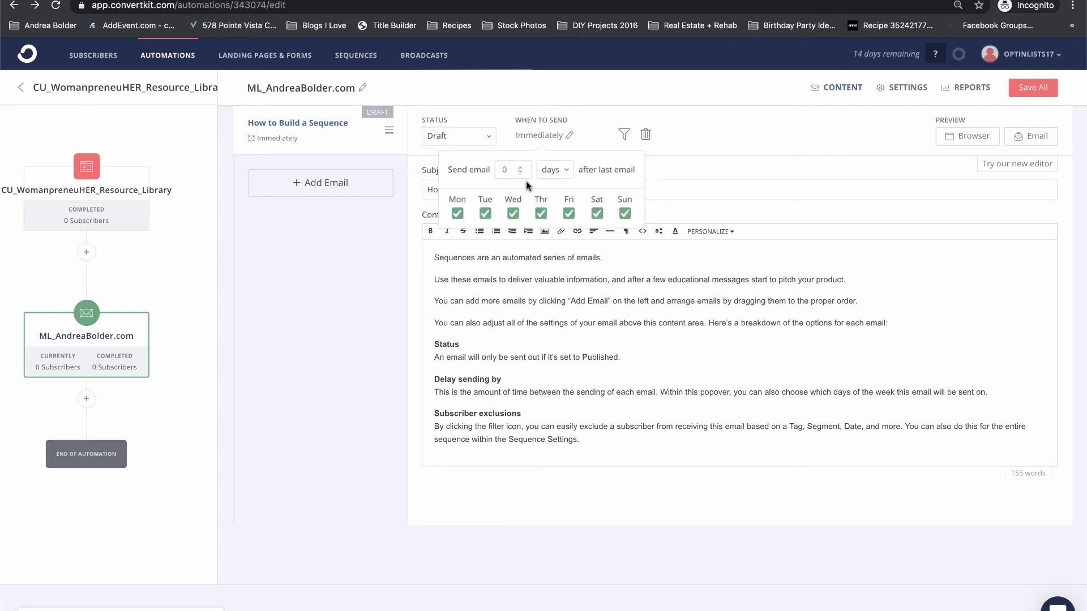
{"action": "left_click", "coordinate": [700, 141]}
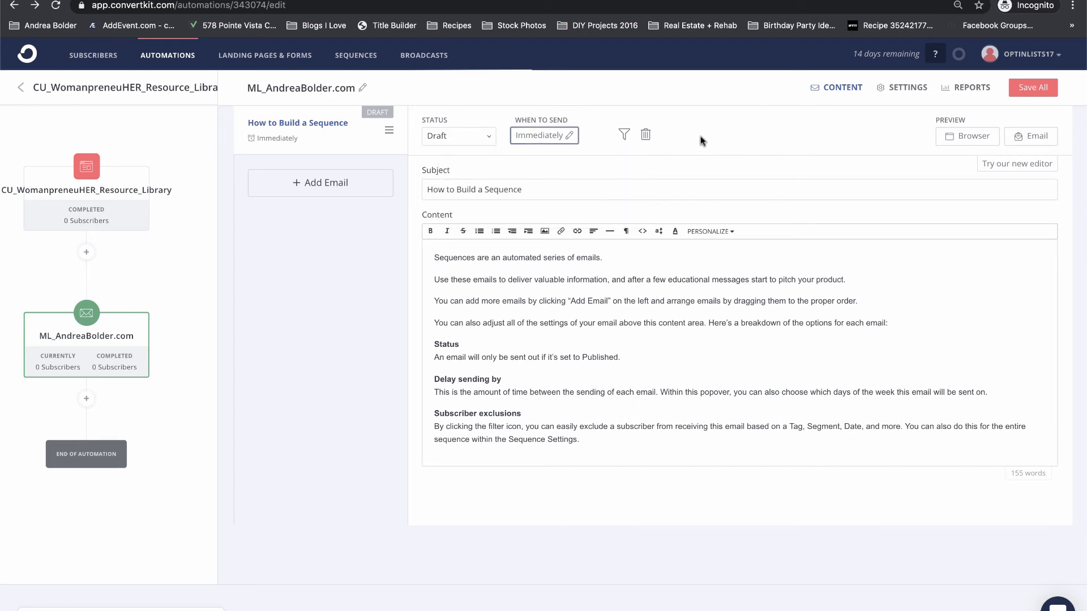
Try limiting the first email's sending days to Tuesday only, and re-enable all days of the week.
{"action": "left_click", "coordinate": [572, 136]}
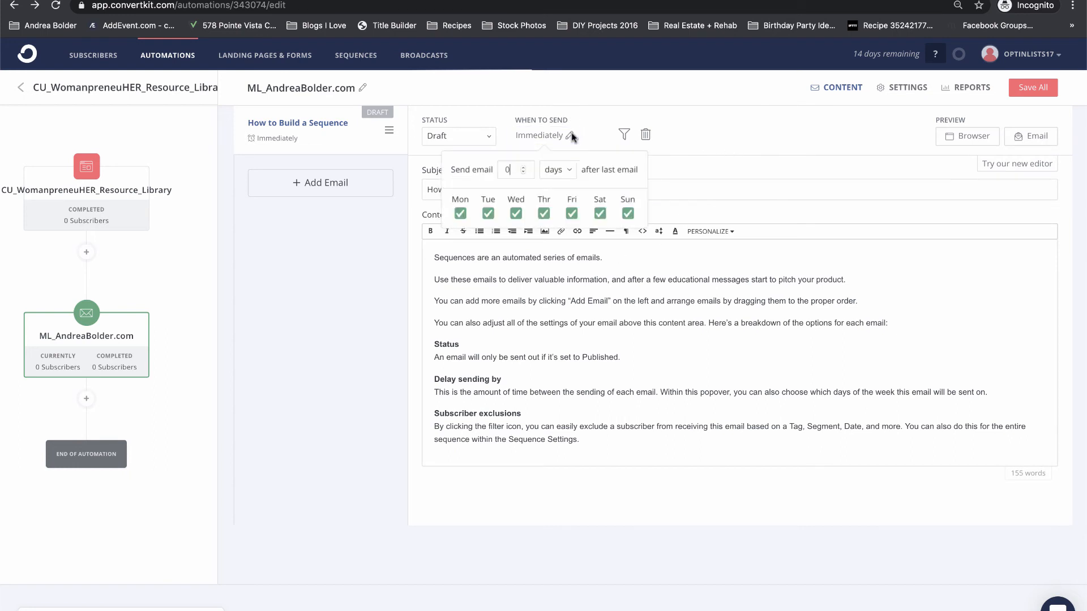
{"action": "left_click", "coordinate": [456, 214]}
{"action": "left_click", "coordinate": [627, 214]}
{"action": "left_click", "coordinate": [601, 215]}
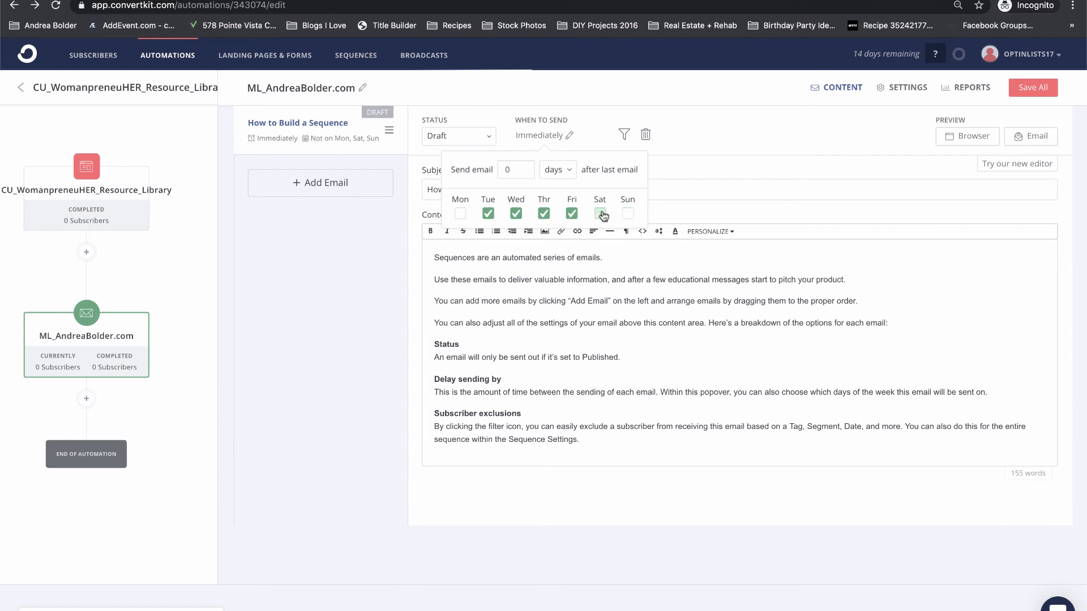
{"action": "left_click", "coordinate": [572, 214]}
{"action": "left_click", "coordinate": [544, 213]}
{"action": "left_click", "coordinate": [516, 214]}
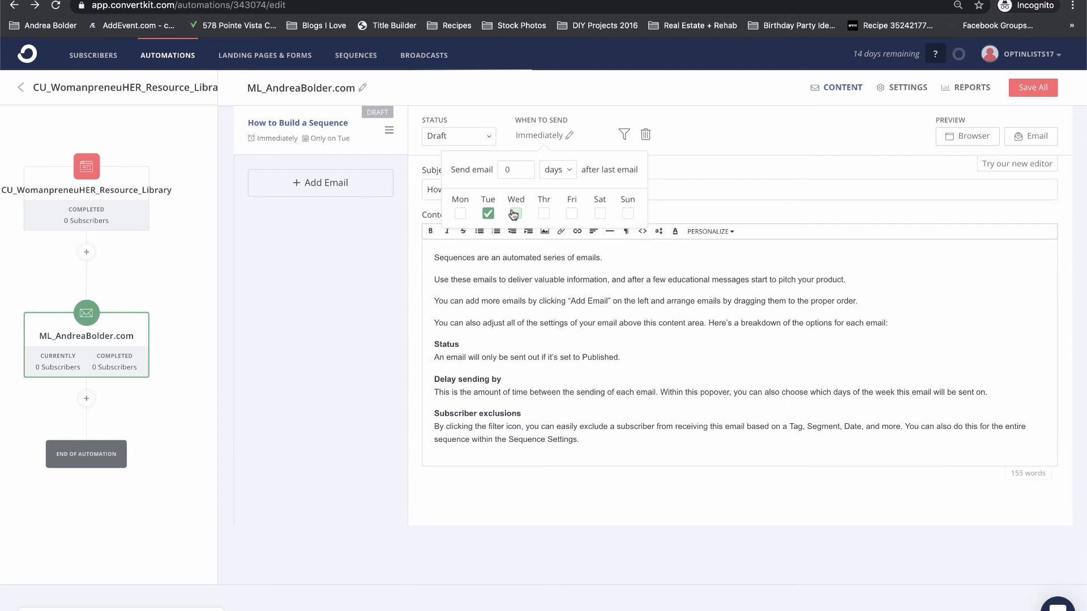
{"action": "left_click", "coordinate": [459, 215]}
{"action": "left_click", "coordinate": [511, 215]}
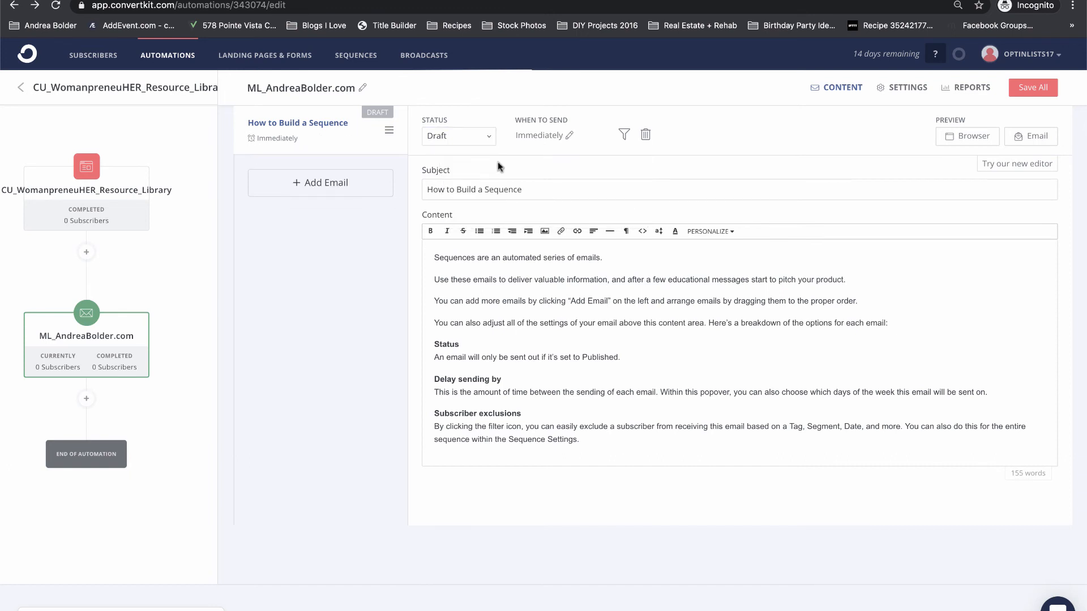
Add three more emails to the sequence after the first one.
{"action": "left_click", "coordinate": [328, 183]}
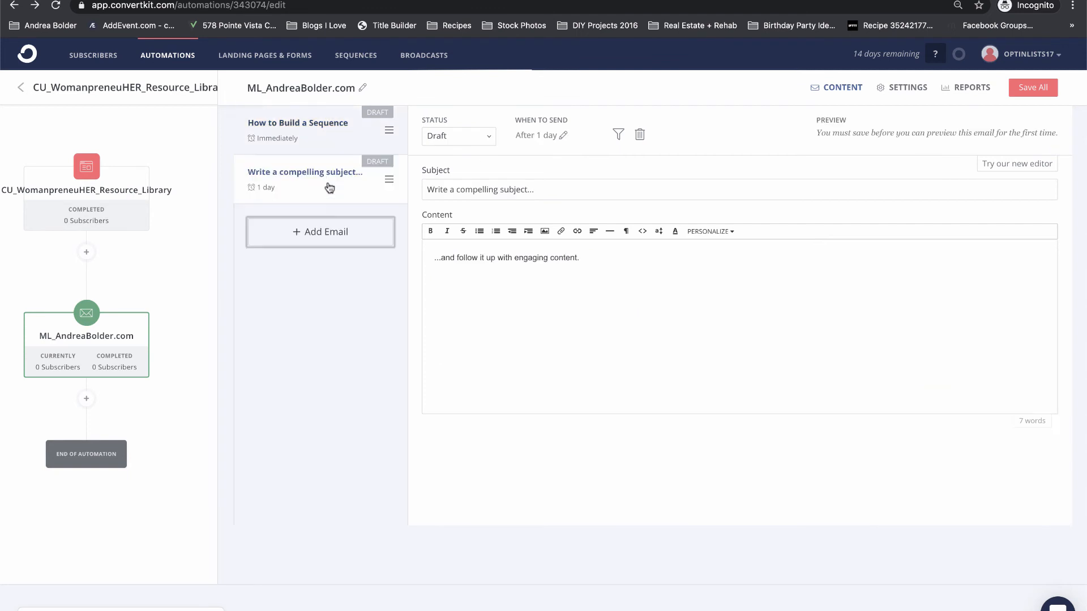
{"action": "left_click", "coordinate": [317, 243]}
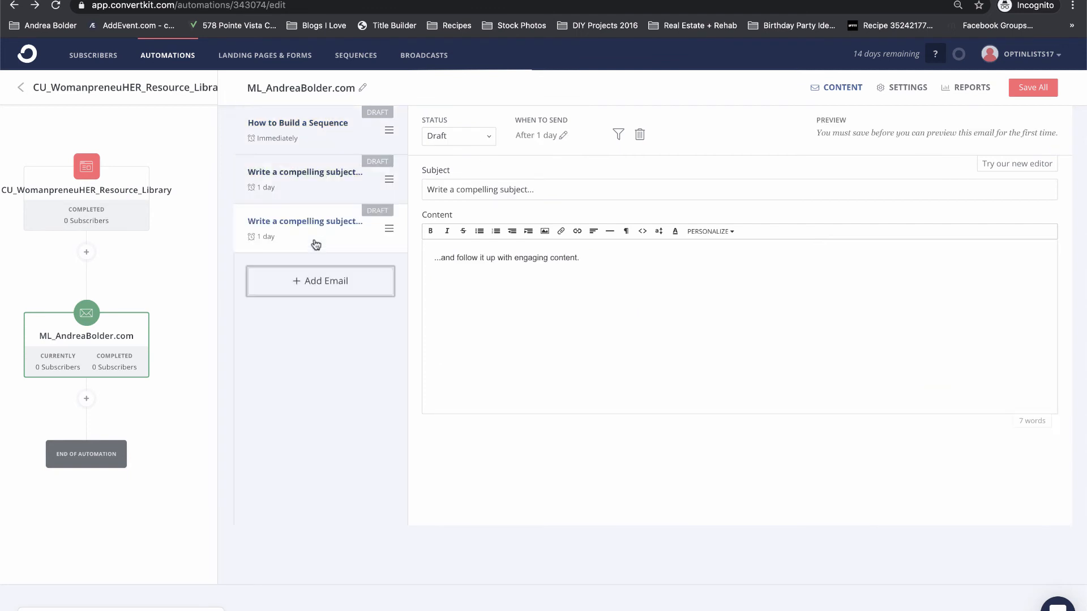
{"action": "left_click", "coordinate": [328, 283]}
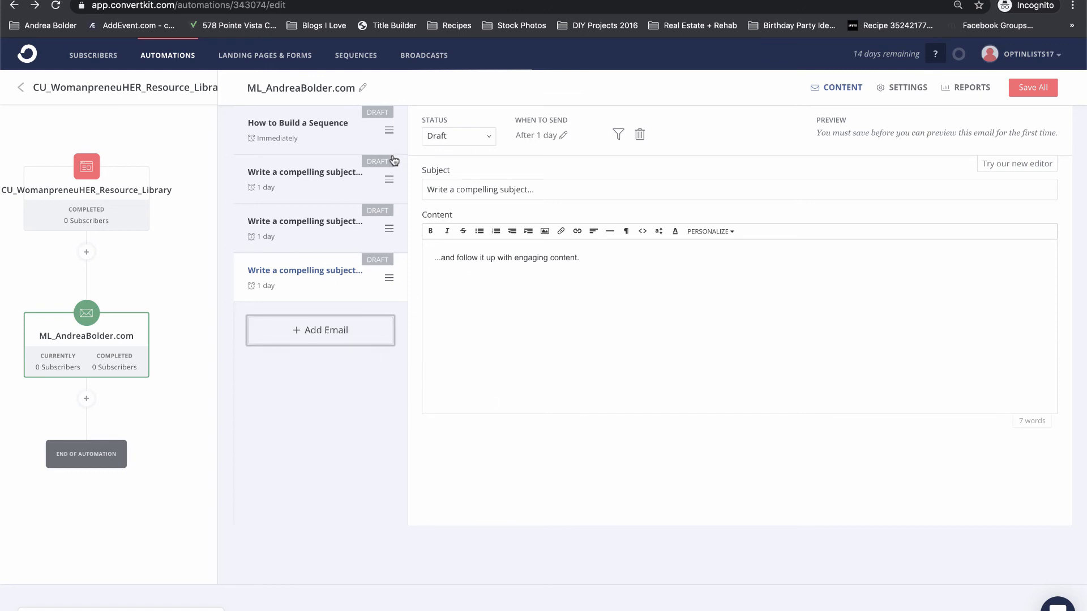
Set the sequence's second email to send 2 days after the last email.
{"action": "left_click", "coordinate": [306, 172]}
{"action": "left_click", "coordinate": [536, 136]}
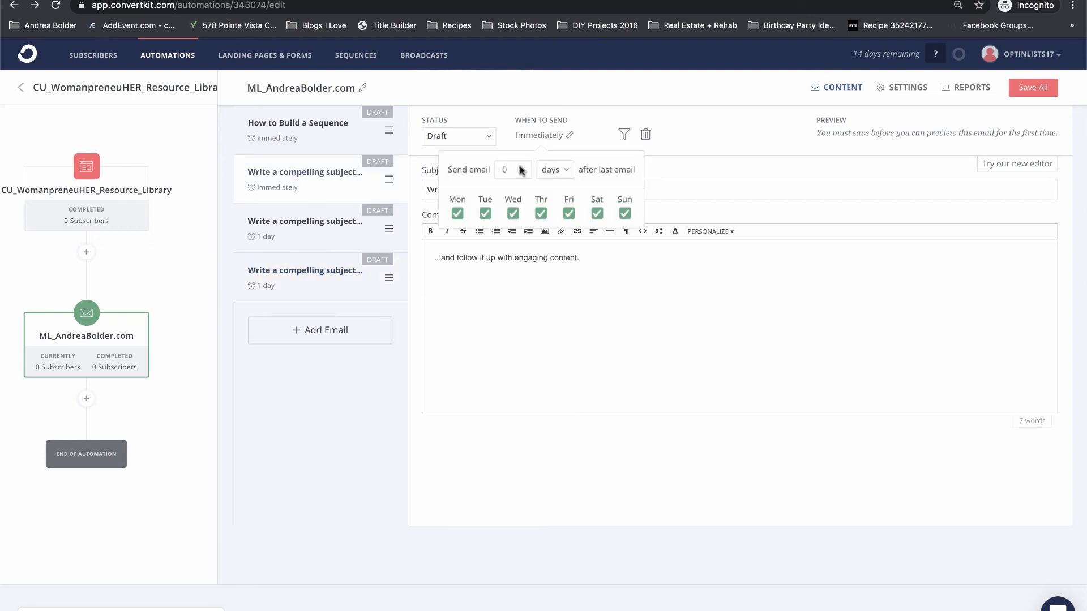
{"action": "left_click", "coordinate": [520, 172]}
{"action": "left_click", "coordinate": [520, 167]}
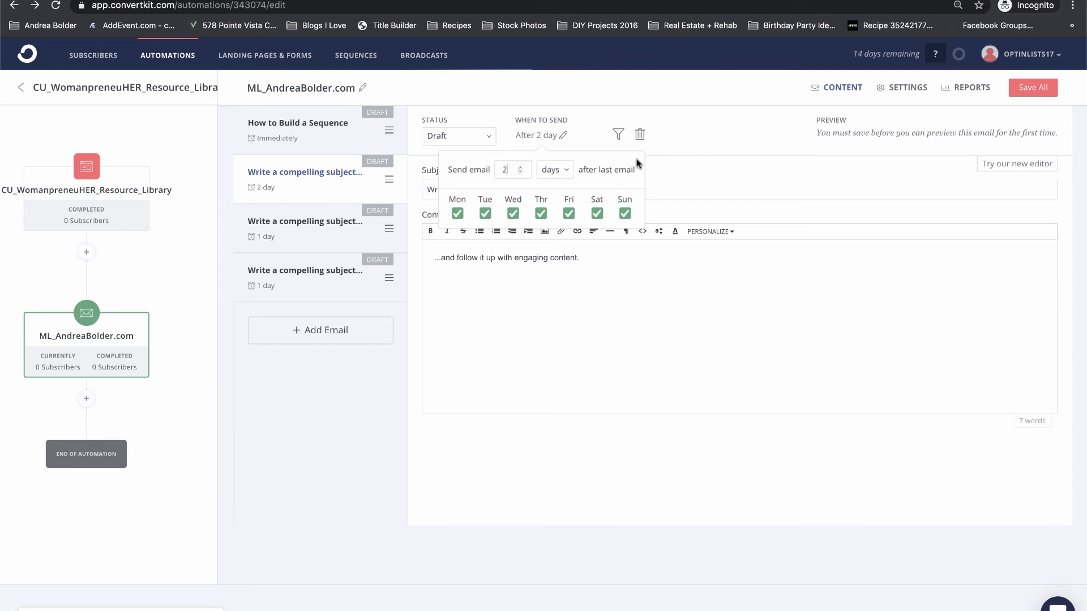
{"action": "left_click", "coordinate": [714, 154]}
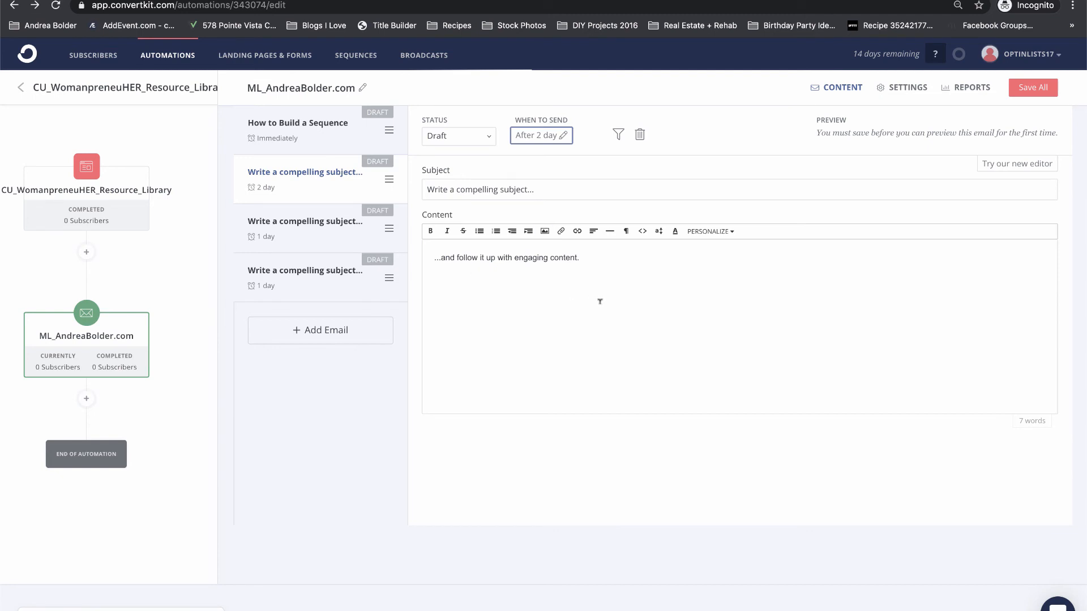
Save all emails in the sequence and turn on the automation.
{"action": "left_click", "coordinate": [1027, 94]}
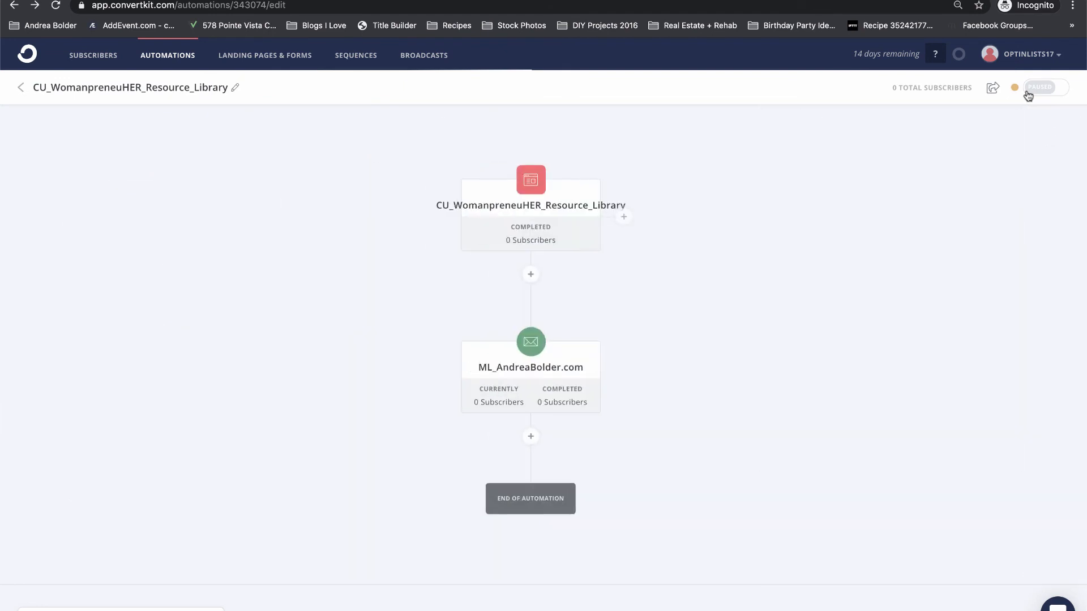
{"action": "left_click", "coordinate": [1047, 90]}
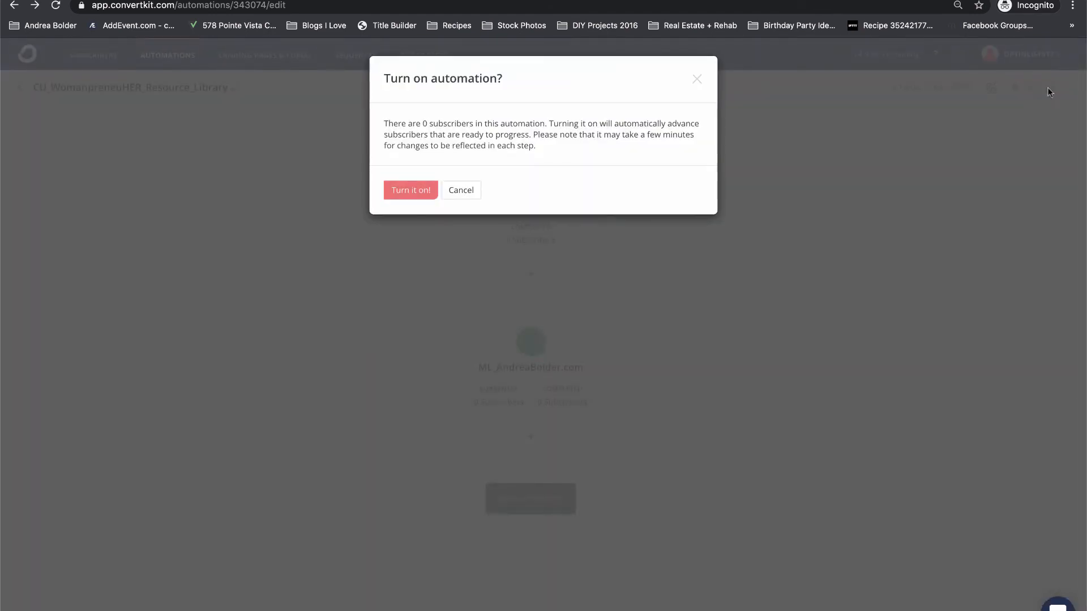
{"action": "left_click", "coordinate": [398, 190]}
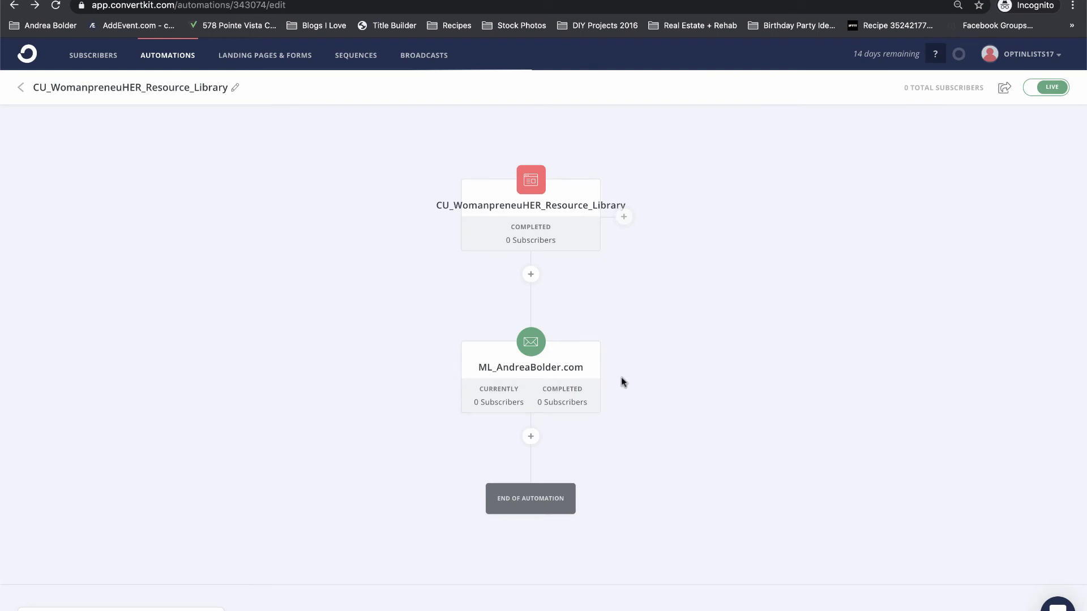
{"action": "left_click", "coordinate": [594, 376]}
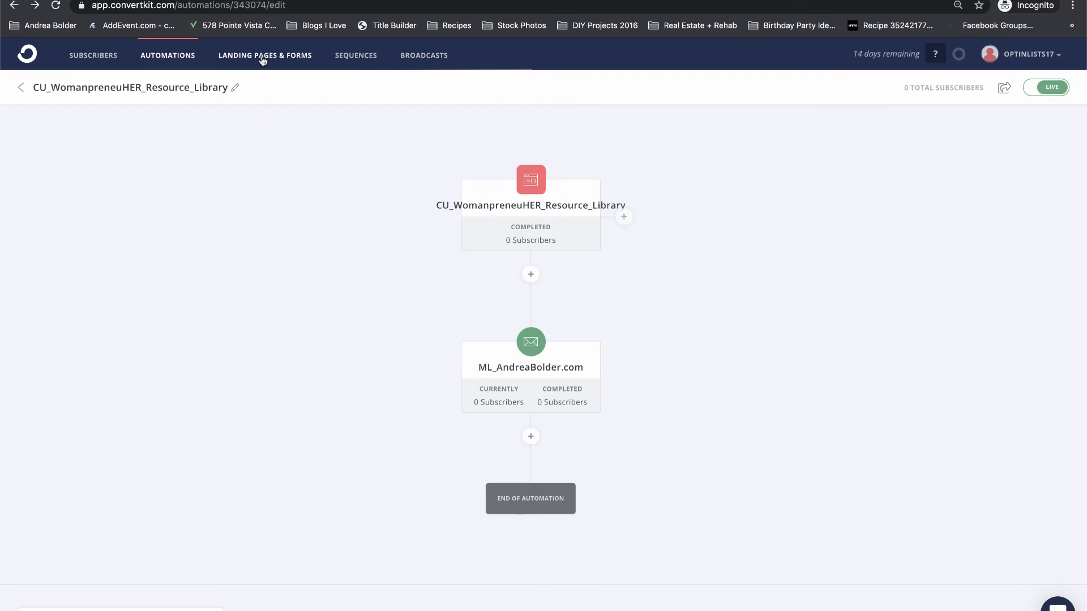
Open the CU_WomanpreneuHER_Resource_Library form, review its HTML and WordPress embed options, and copy its JavaScript embed code.
{"action": "left_click", "coordinate": [262, 57]}
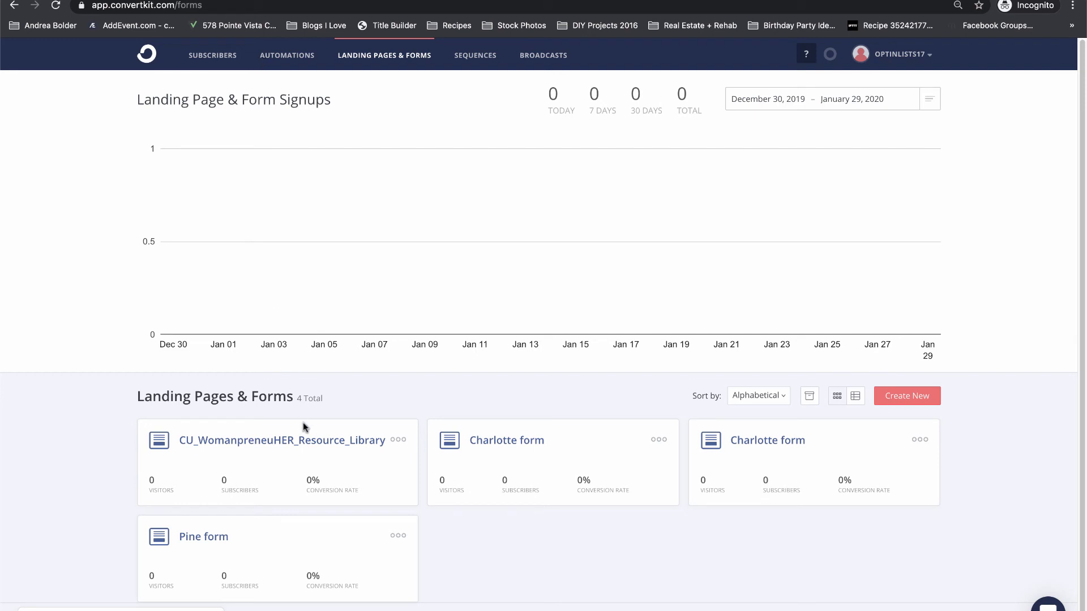
{"action": "left_click", "coordinate": [301, 442]}
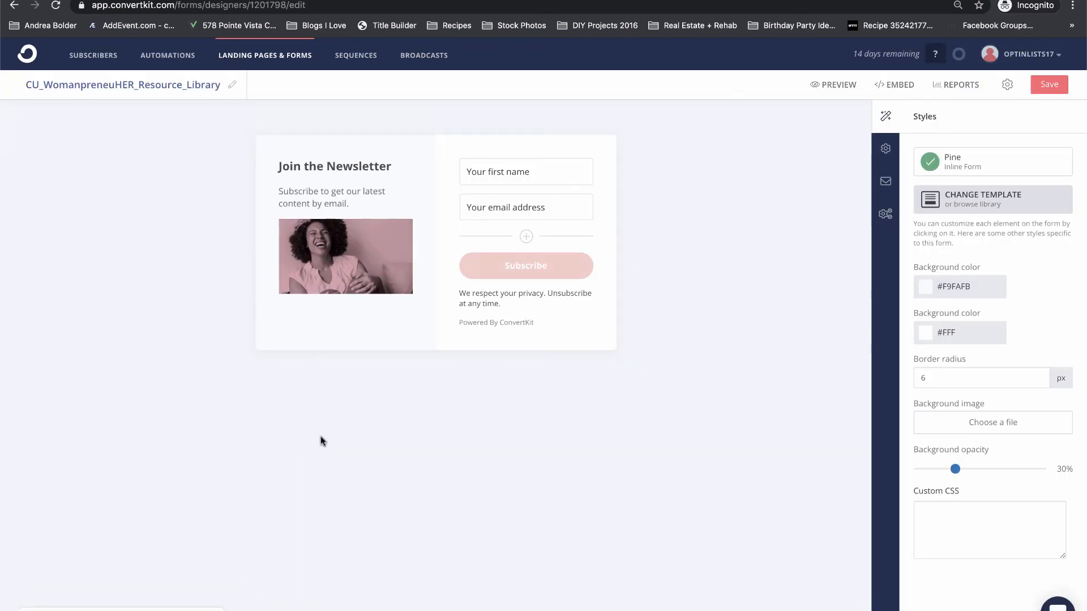
{"action": "left_click", "coordinate": [902, 85]}
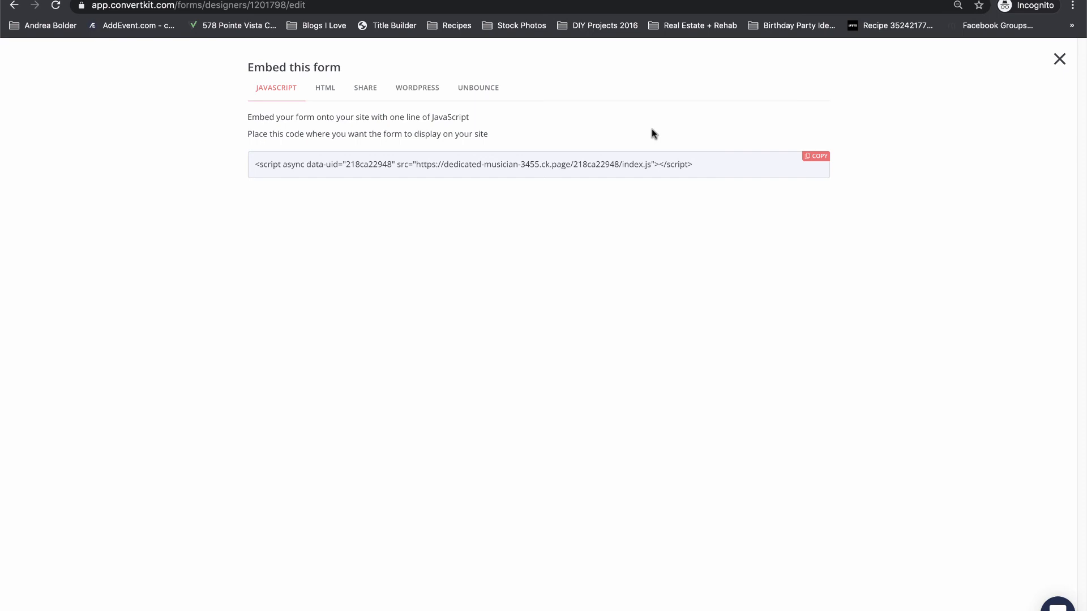
{"action": "left_click", "coordinate": [339, 88]}
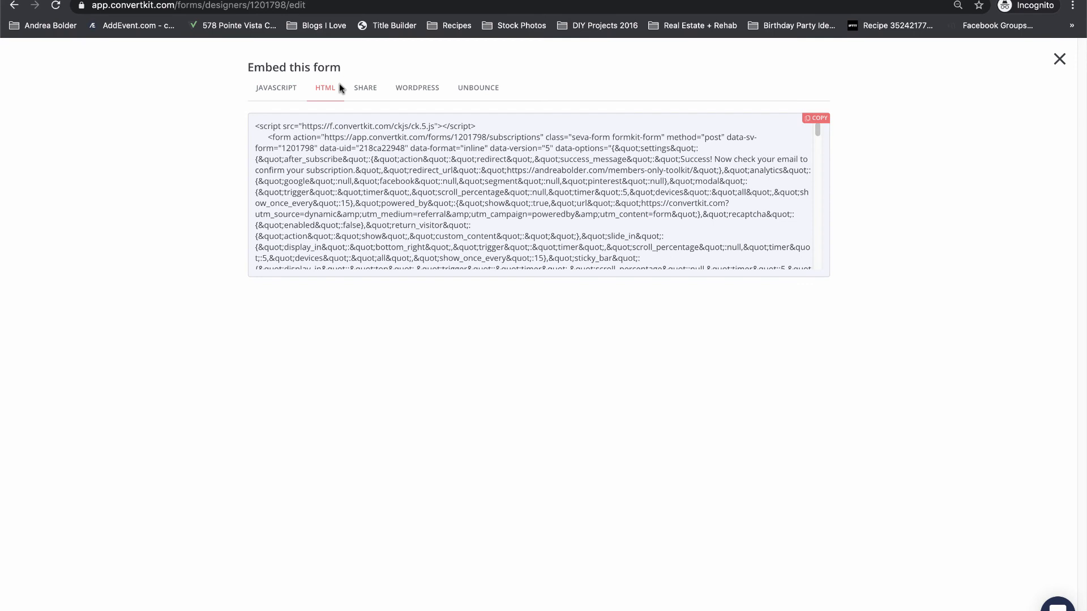
{"action": "left_click", "coordinate": [419, 91]}
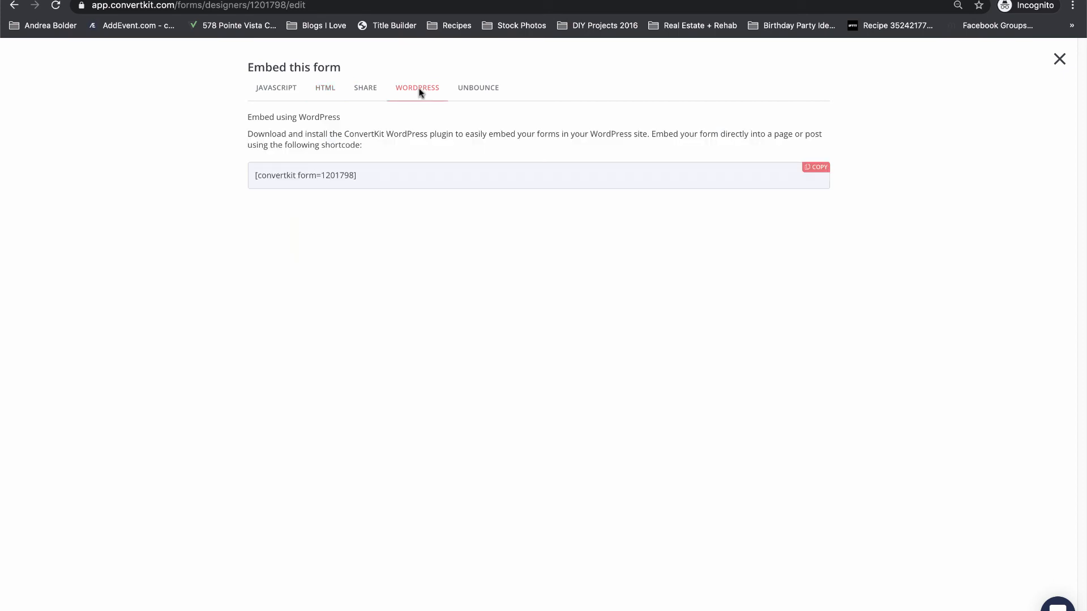
{"action": "left_click", "coordinate": [272, 91]}
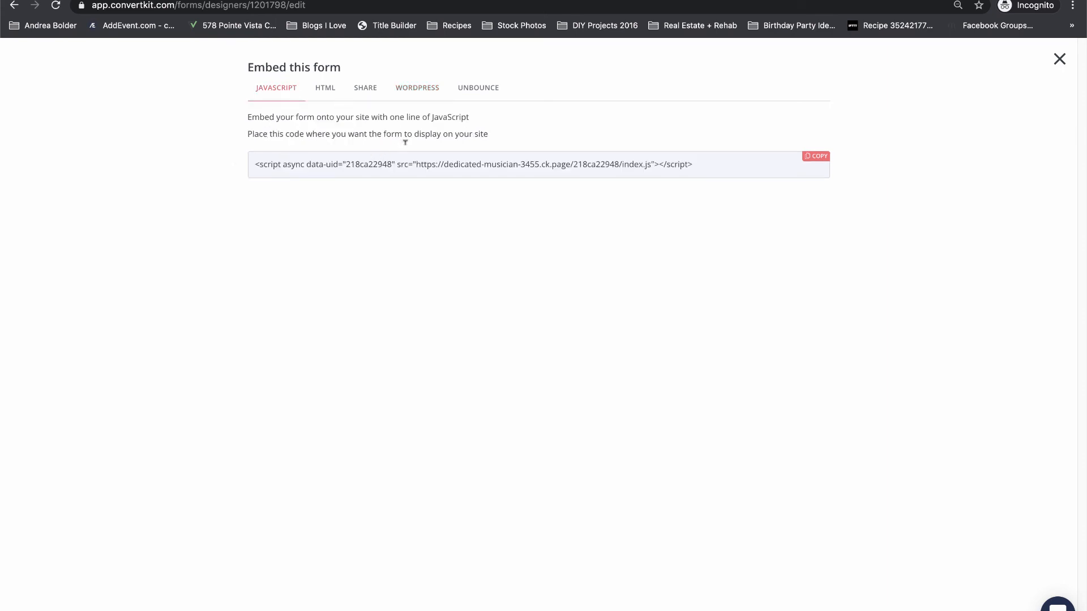
{"action": "left_click", "coordinate": [819, 159]}
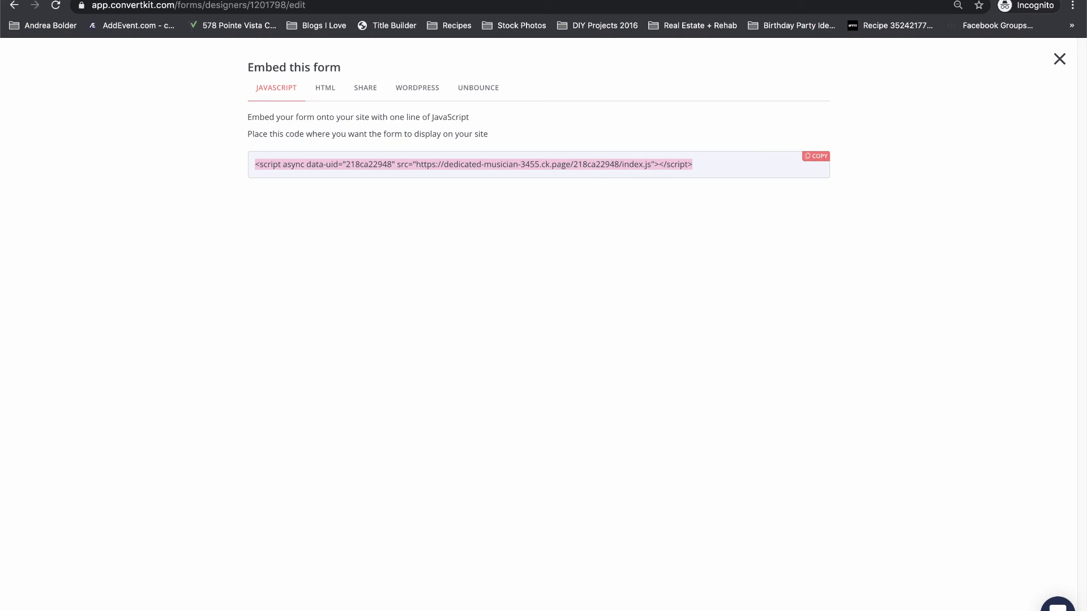
In the WordPress post "7 Ways To Prep Your Business For Profits In The New Year", paste the embed script below the closing text block's HTML.
{"action": "left_click", "coordinate": [1082, 77]}
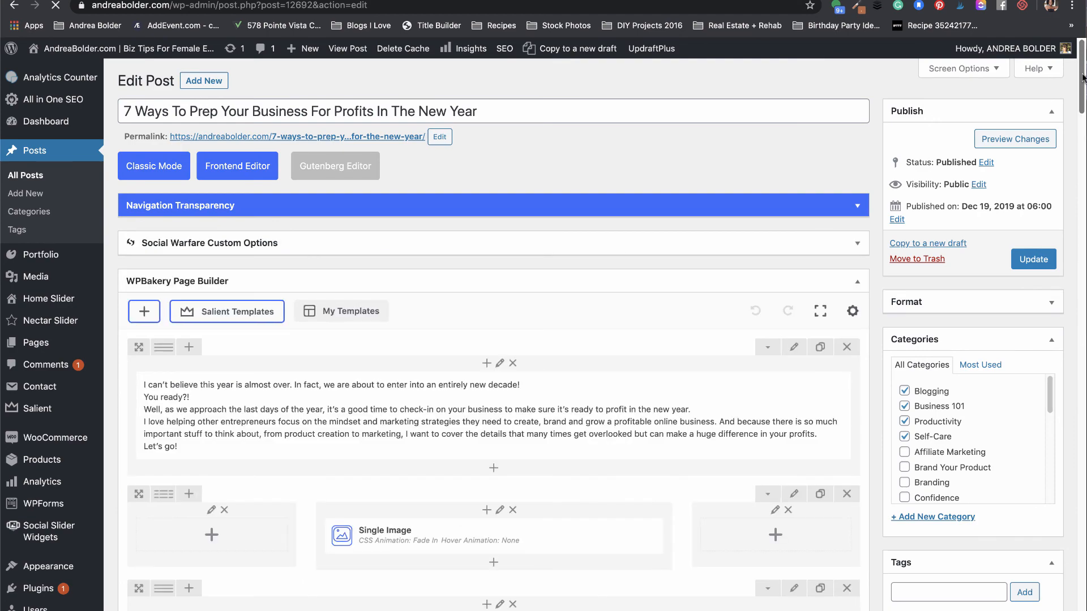
{"action": "left_click_drag", "start_coordinate": [1082, 78], "coordinate": [1046, 412]}
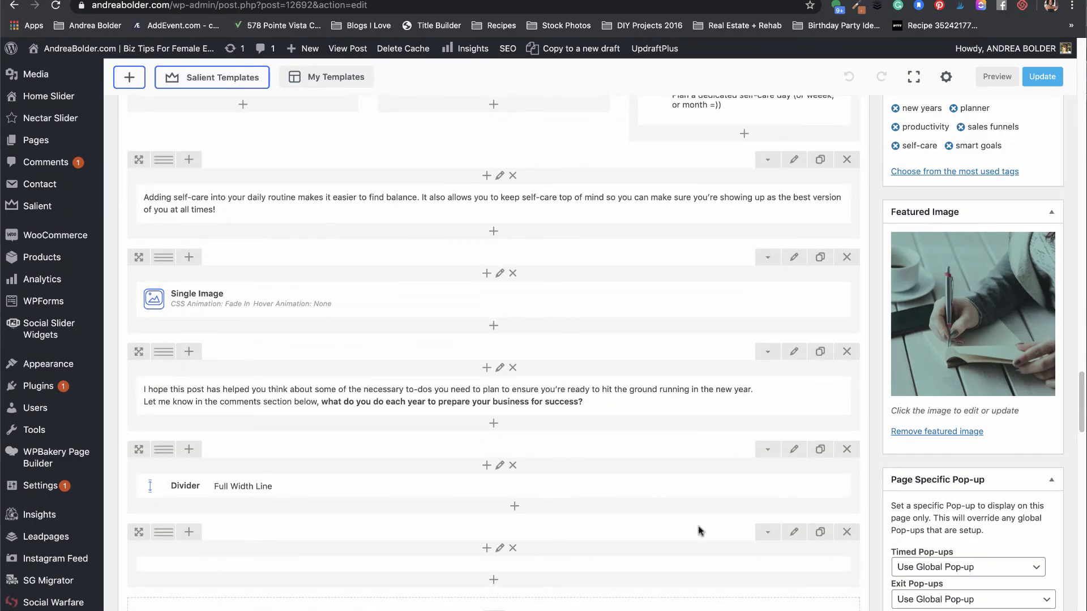
{"action": "mouse_move", "coordinate": [505, 409]}
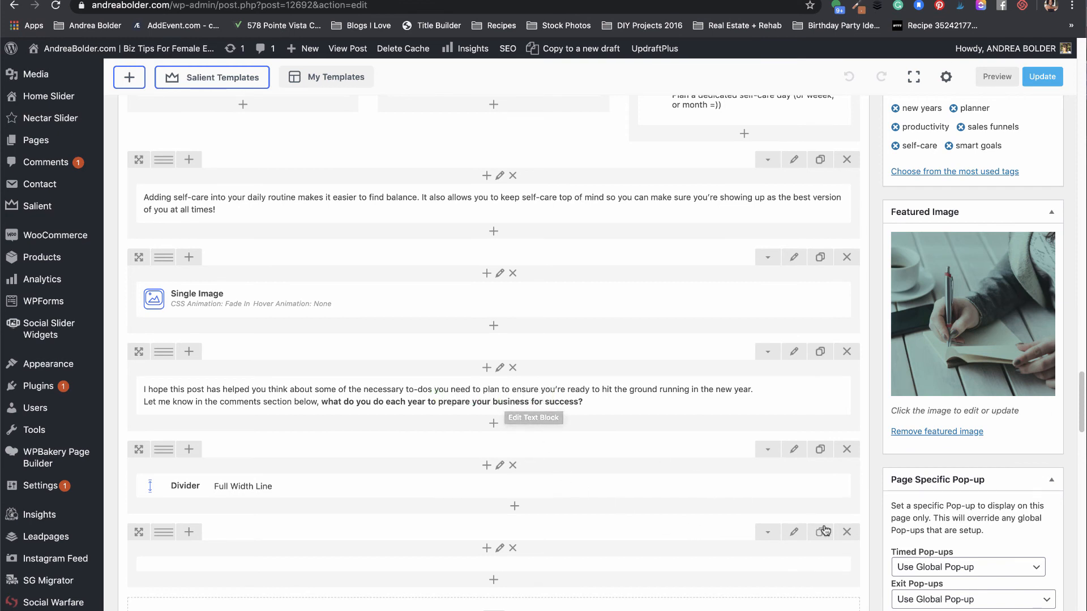
{"action": "left_click", "coordinate": [506, 396]}
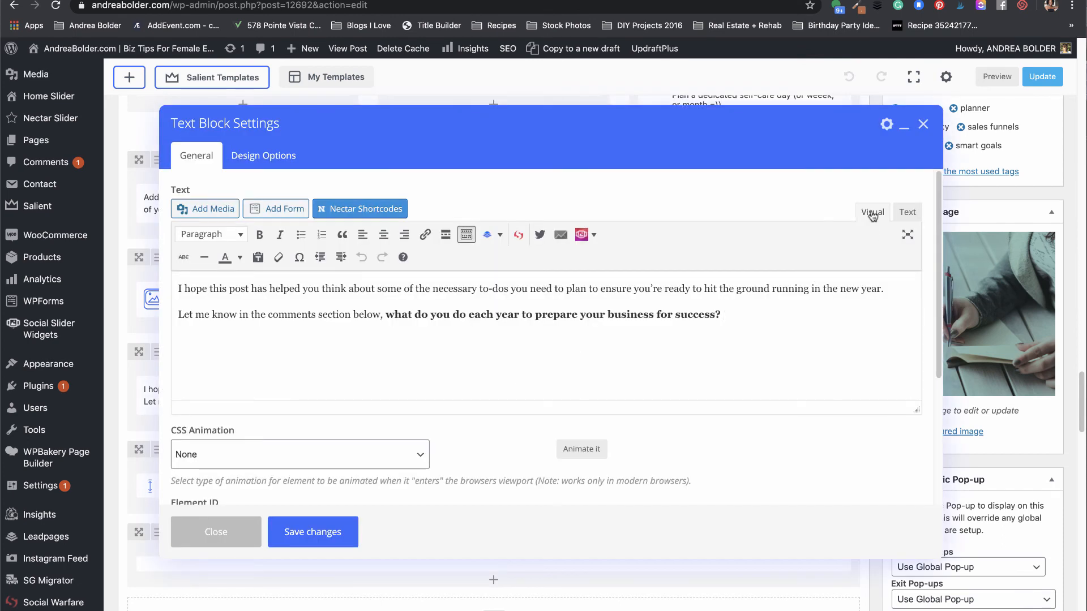
{"action": "left_click", "coordinate": [907, 212]}
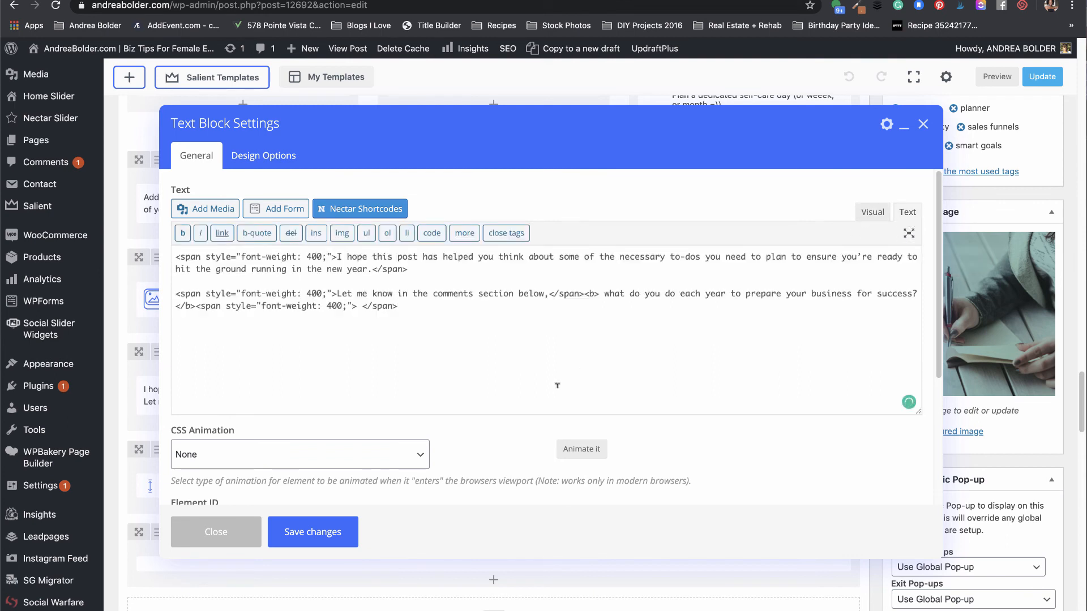
{"action": "key", "text": "Return"}
{"action": "key", "text": "super+v"}
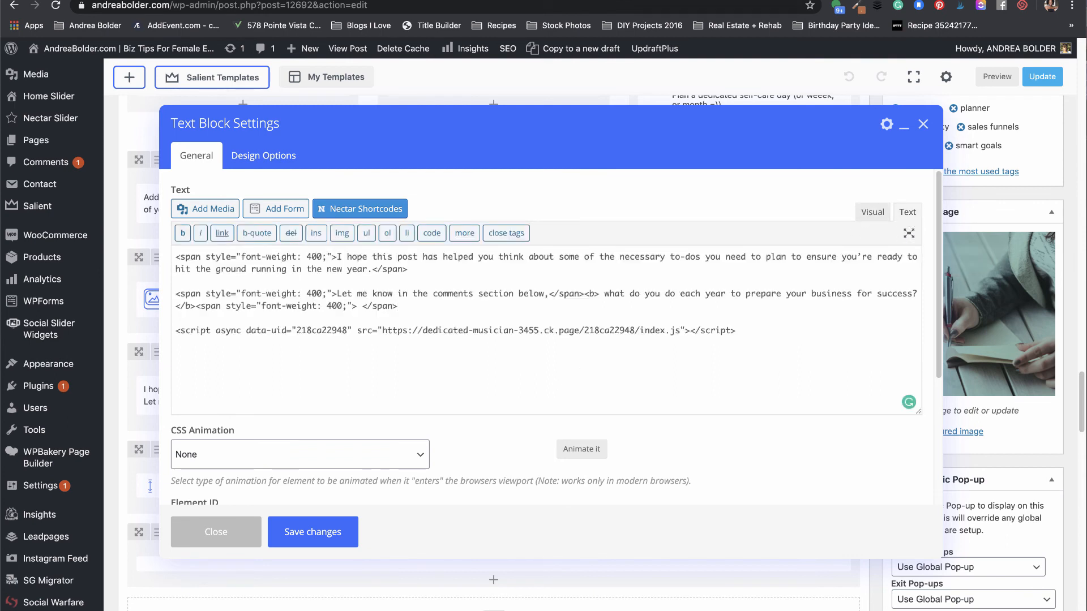
Wrap the pasted embed script in <center> and </center> tags and save the text block.
{"action": "left_click", "coordinate": [176, 331]}
{"action": "type", "text": "<enter>"}
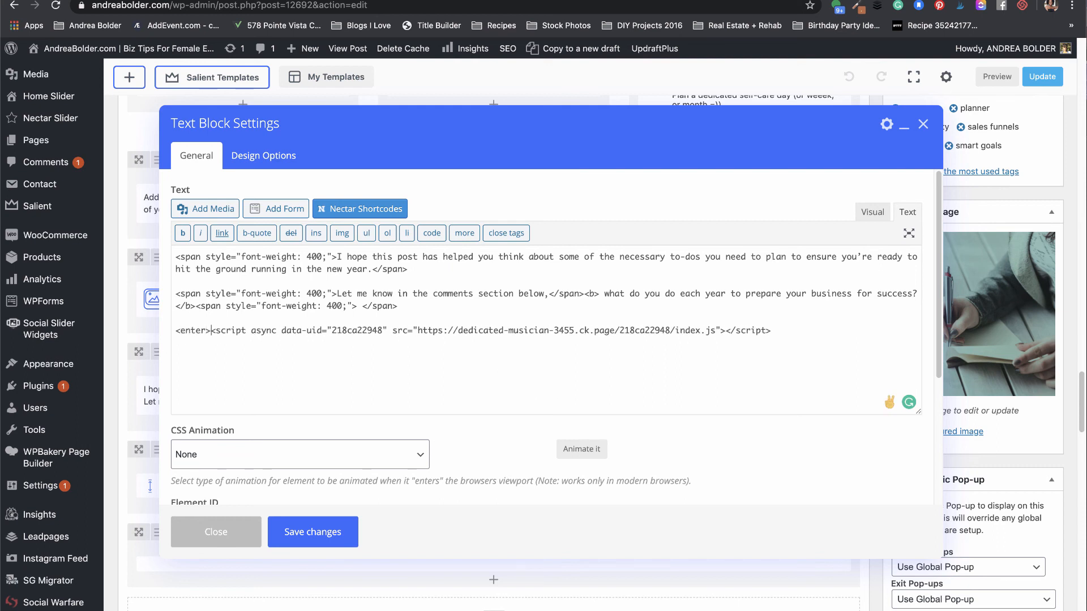
{"action": "left_click", "coordinate": [180, 330]}
{"action": "type", "text": "c"}
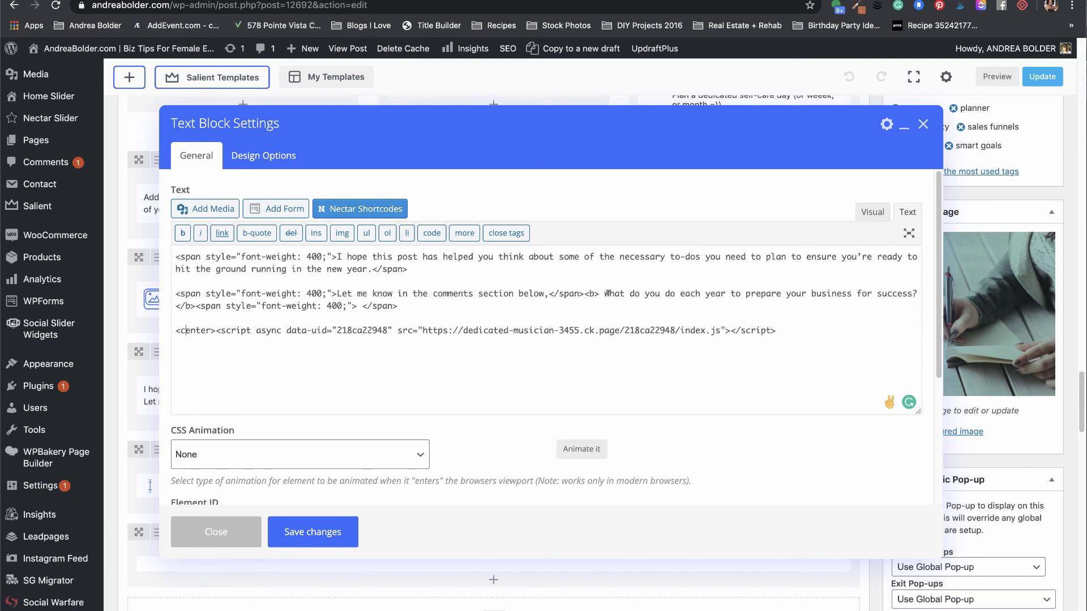
{"action": "left_click", "coordinate": [795, 326]}
{"action": "type", "text": "</center>"}
{"action": "left_click", "coordinate": [319, 532]}
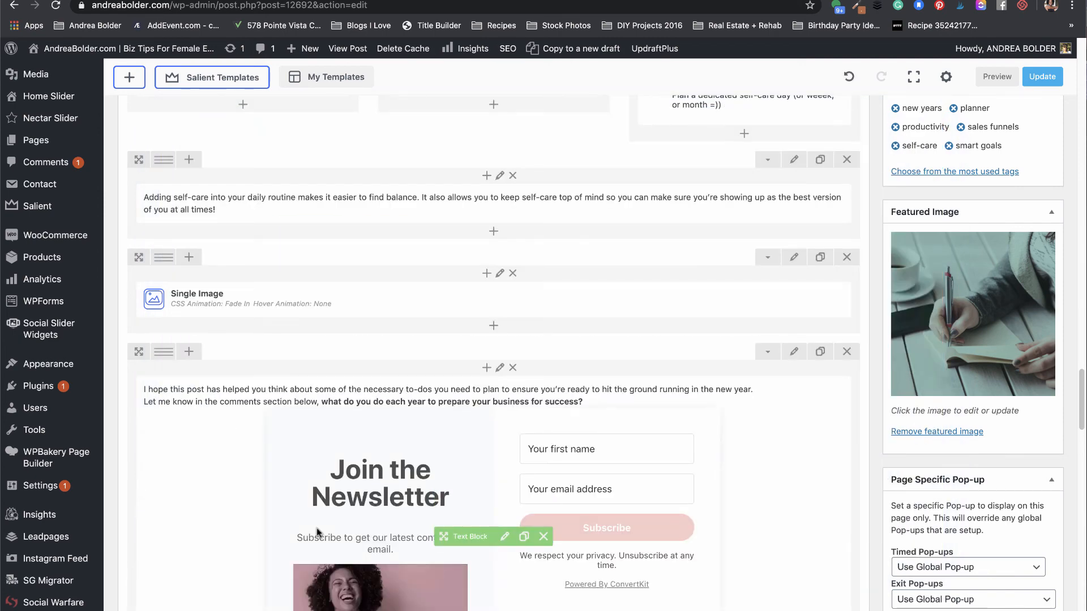
Preview the post and examine the embedded newsletter form at the end of the article.
{"action": "left_click_drag", "start_coordinate": [1080, 385], "coordinate": [1082, 281]}
{"action": "left_click", "coordinate": [1004, 77]}
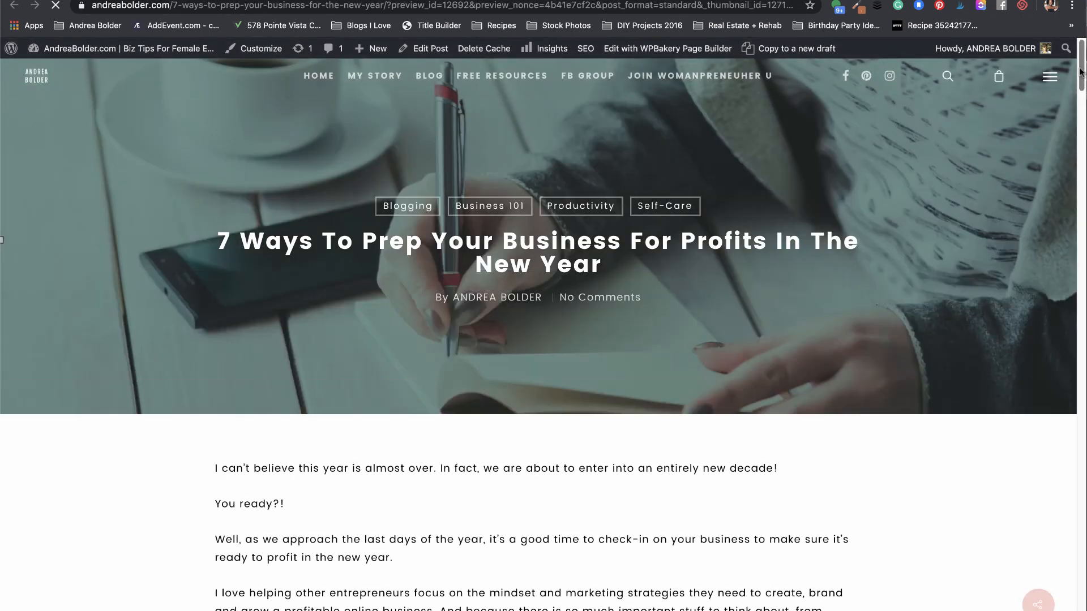
{"action": "left_click_drag", "start_coordinate": [1081, 72], "coordinate": [1031, 557]}
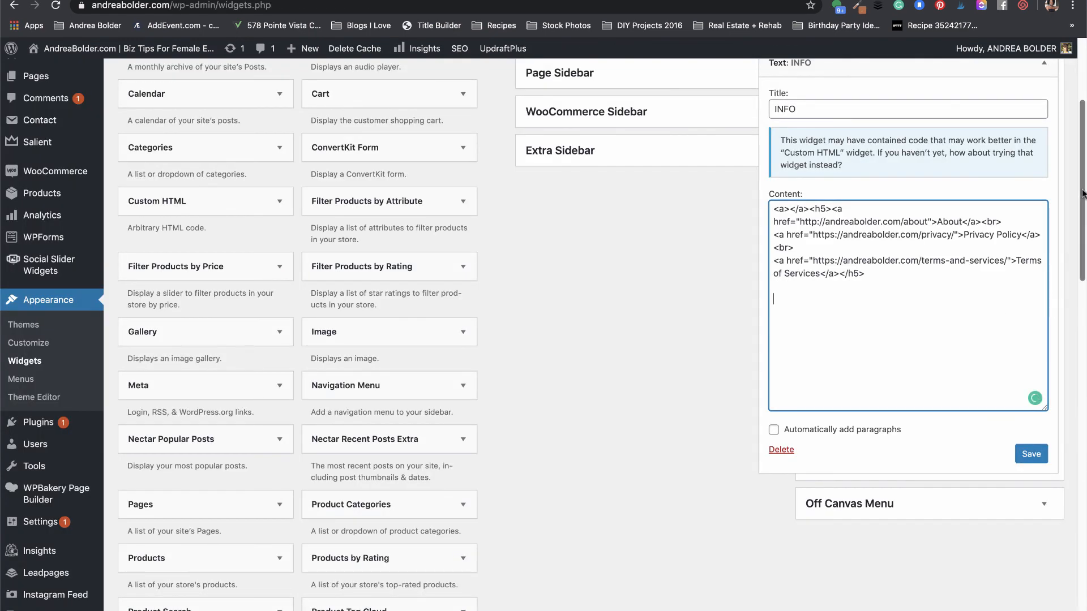
Add the form's embed script, wrapped in center tags, after the links in the INFO text widget of Footer Area 4.
{"action": "left_click_drag", "start_coordinate": [1082, 195], "coordinate": [1082, 174]}
{"action": "left_click", "coordinate": [1043, 129]}
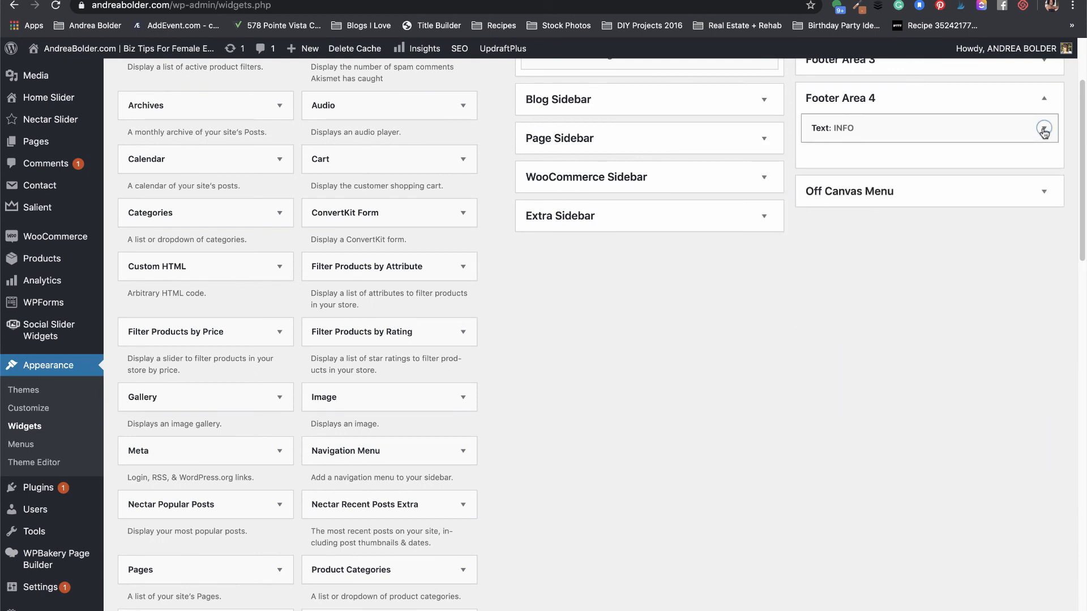
{"action": "left_click", "coordinate": [1043, 128]}
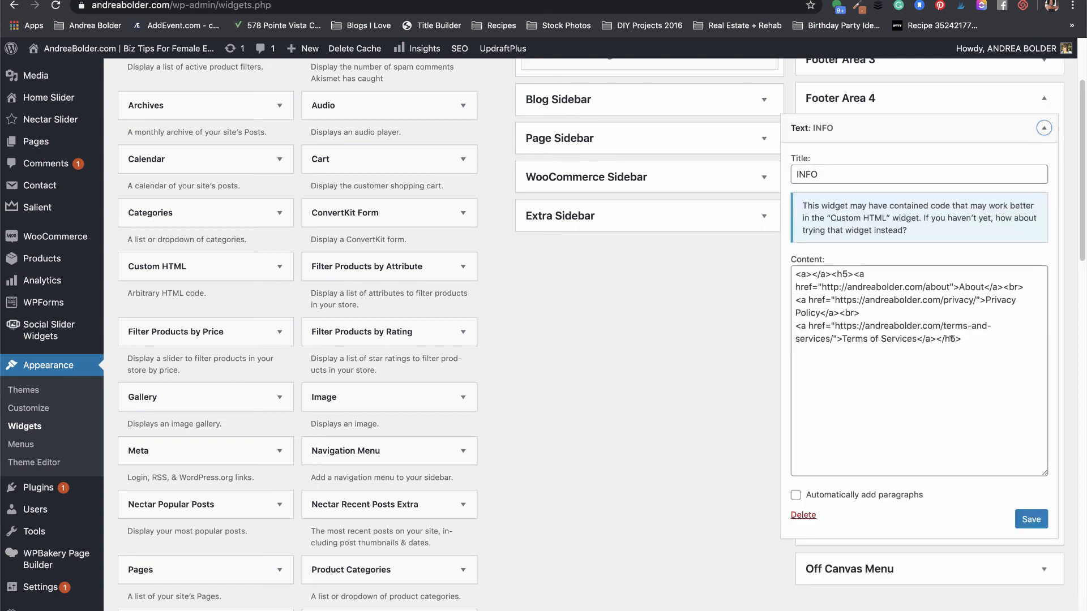
{"action": "left_click", "coordinate": [966, 342]}
{"action": "type", "text": "<center><script async data-uid=\"218ca22948\" src=\"https://dedicated-musician-3455.ck.page/218ca22948/index.js\"></script></center>"}
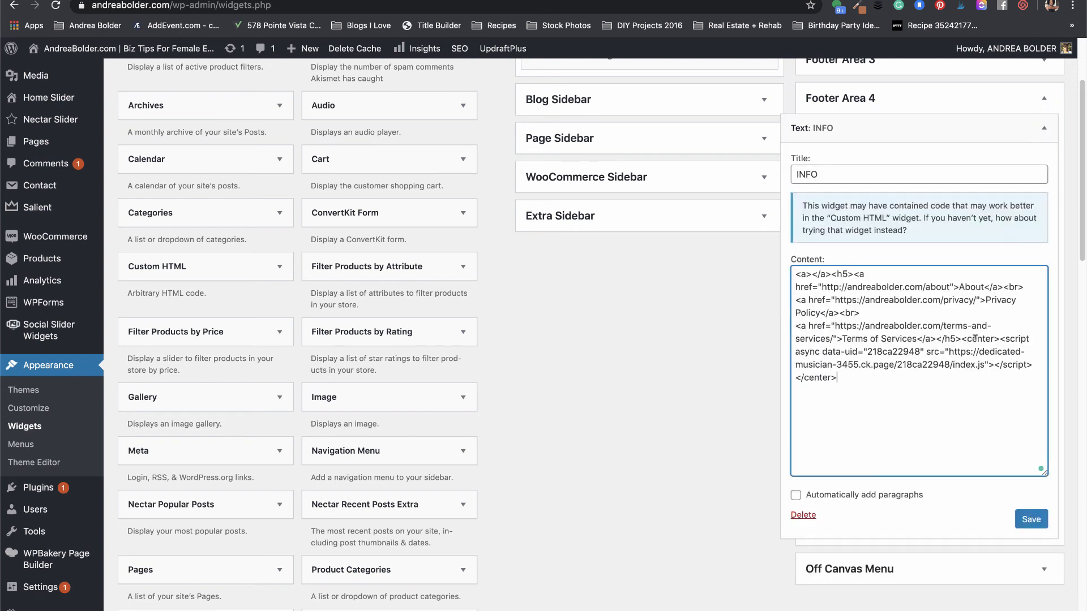
Separate the embed script from the Terms of Services link with three line breaks and save the INFO widget.
{"action": "left_click", "coordinate": [961, 338]}
{"action": "key", "text": "Return"}
{"action": "key", "text": "Return"}
{"action": "key", "text": "Return"}
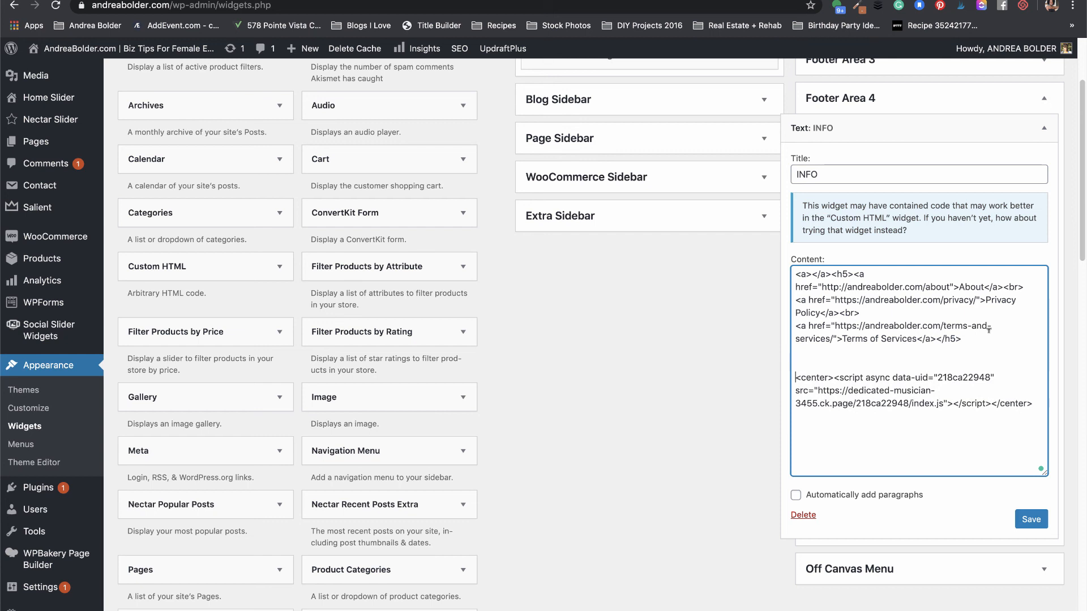
{"action": "left_click", "coordinate": [1031, 519]}
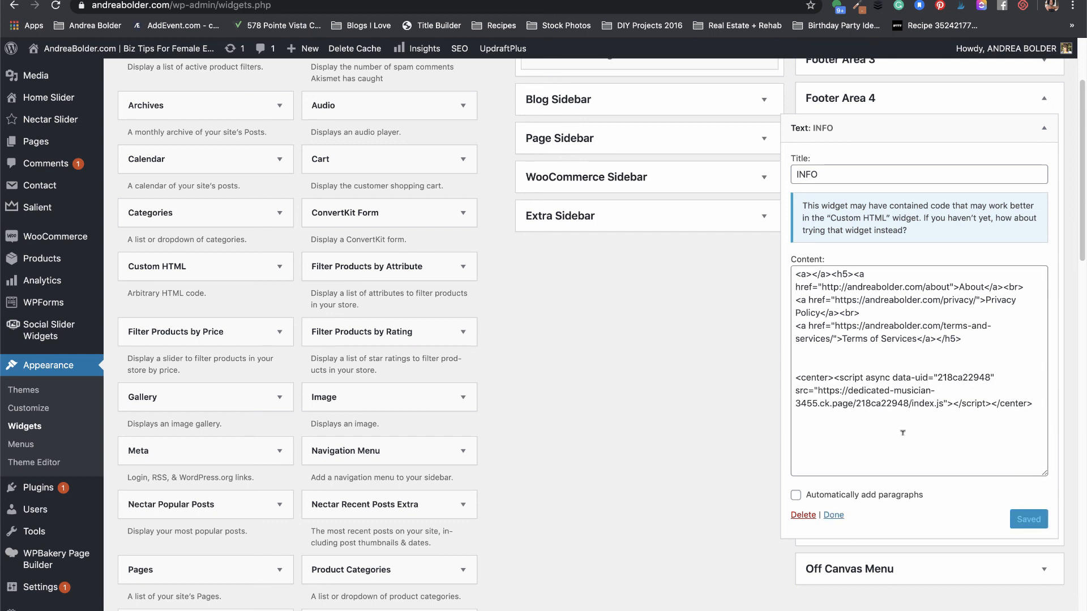
Reload the post preview and examine the newsletter form in the site footer's INFO column.
{"action": "left_click", "coordinate": [376, 1]}
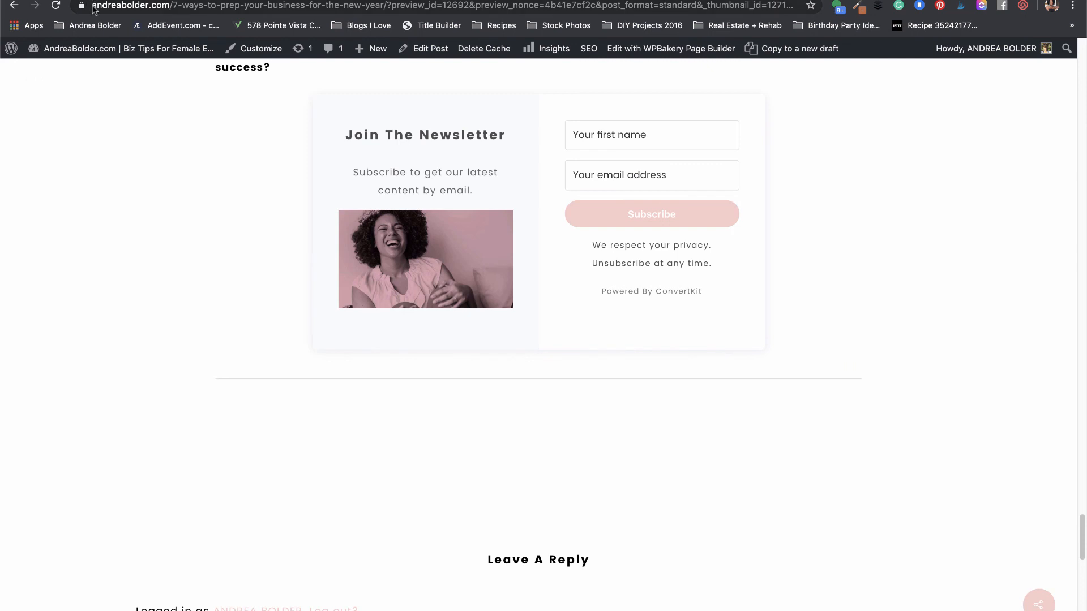
{"action": "left_click", "coordinate": [55, 5]}
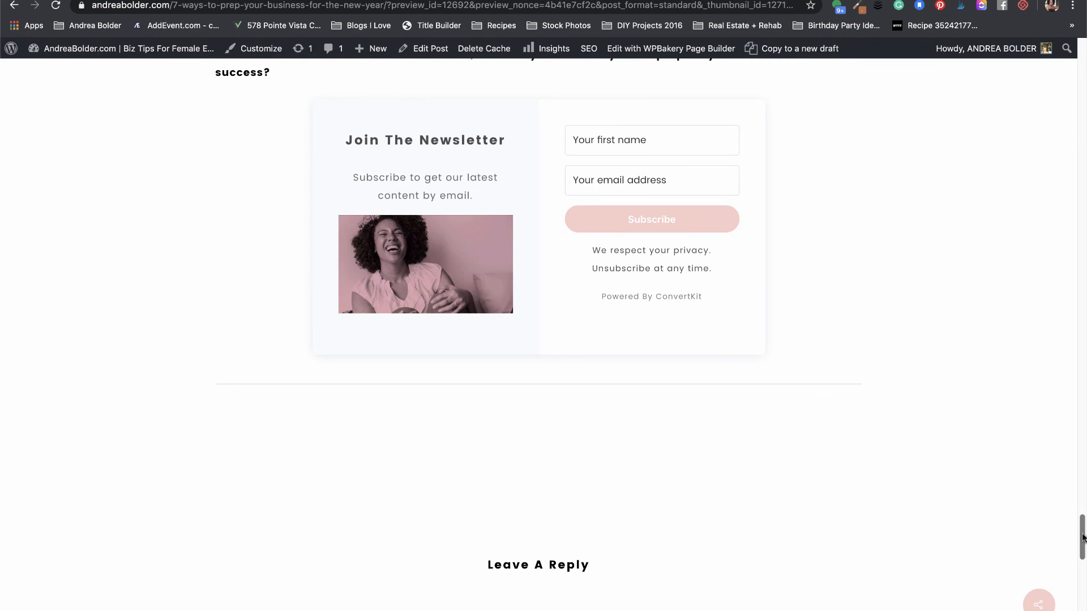
{"action": "left_click_drag", "start_coordinate": [1082, 536], "coordinate": [1069, 609]}
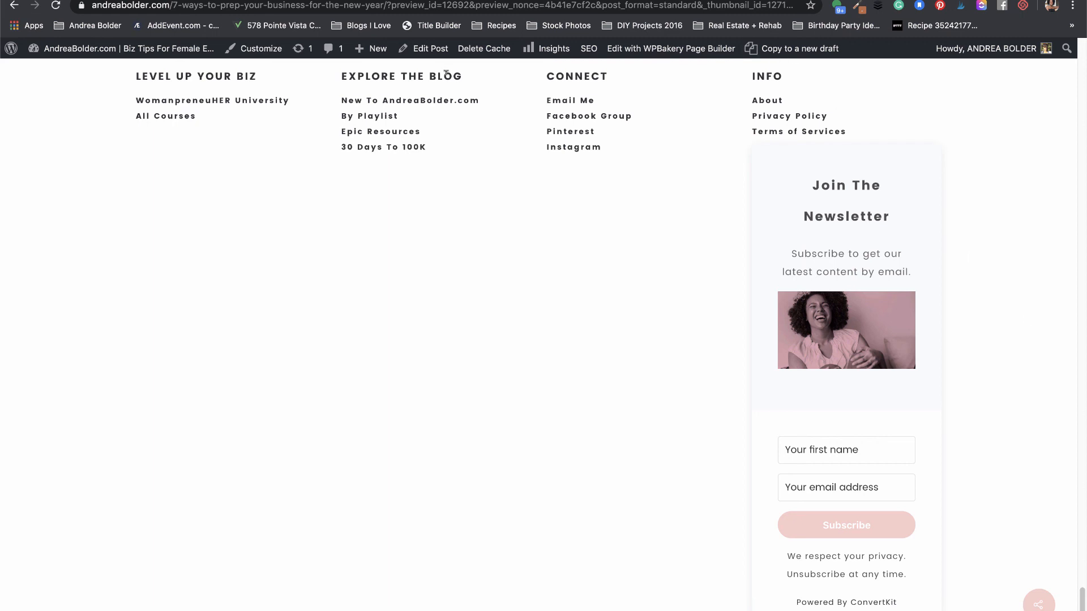
Switch to ConvertKit and open the account's billing information from the welcome checklist.
{"action": "left_click", "coordinate": [425, 49]}
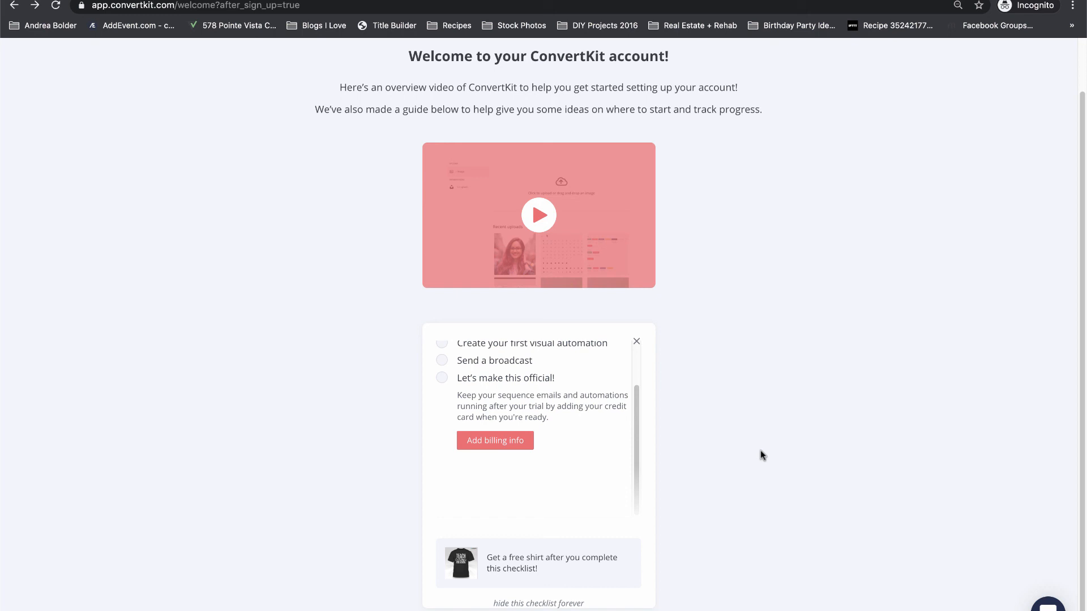
{"action": "left_click", "coordinate": [506, 445]}
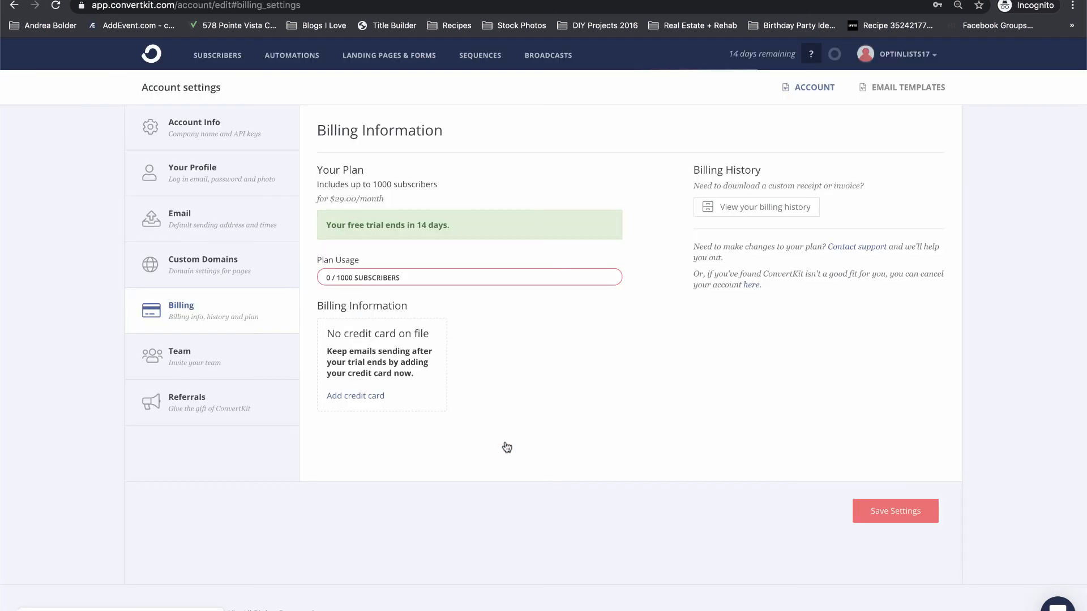